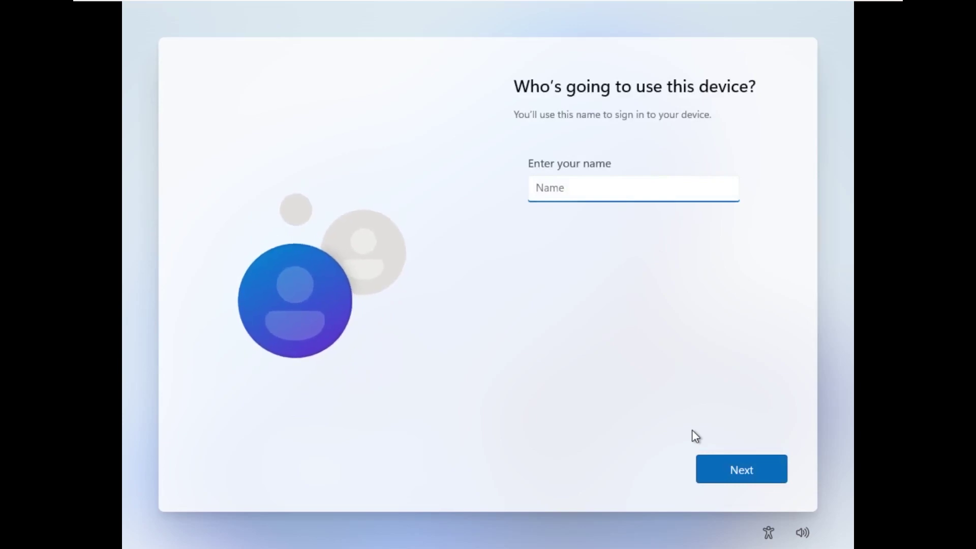
Create the local user Tiny11 without a password and accept the default privacy settings for the device.
text(Tiny11)
key(Return)
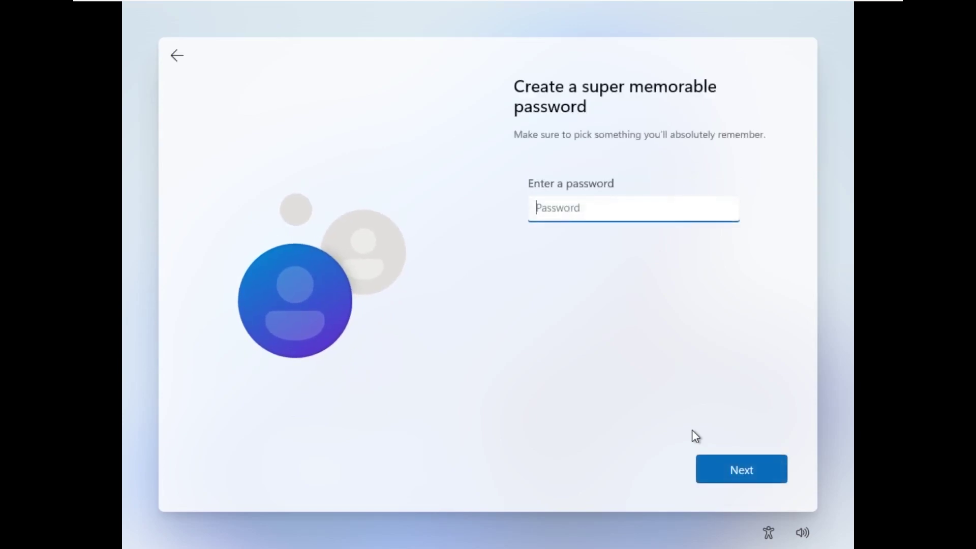
key(Return)
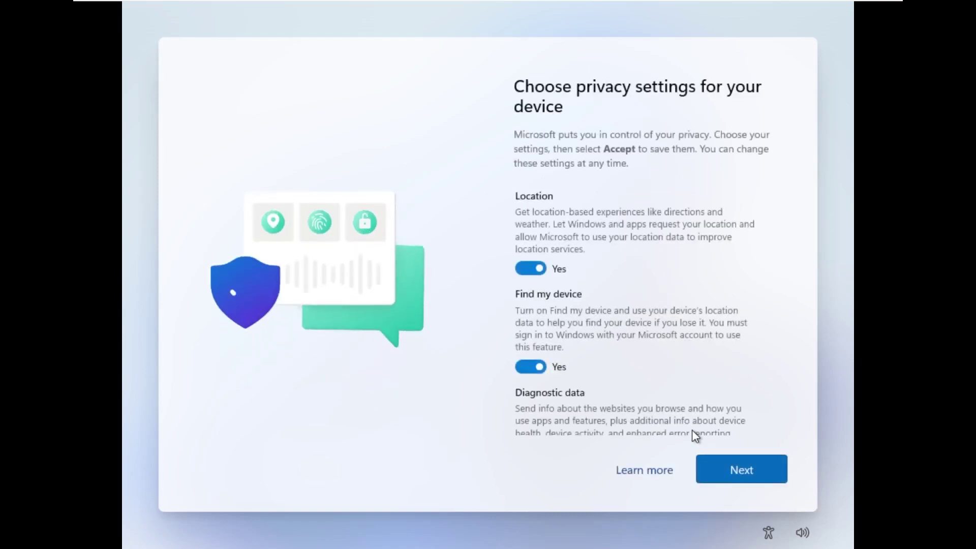
click(715, 459)
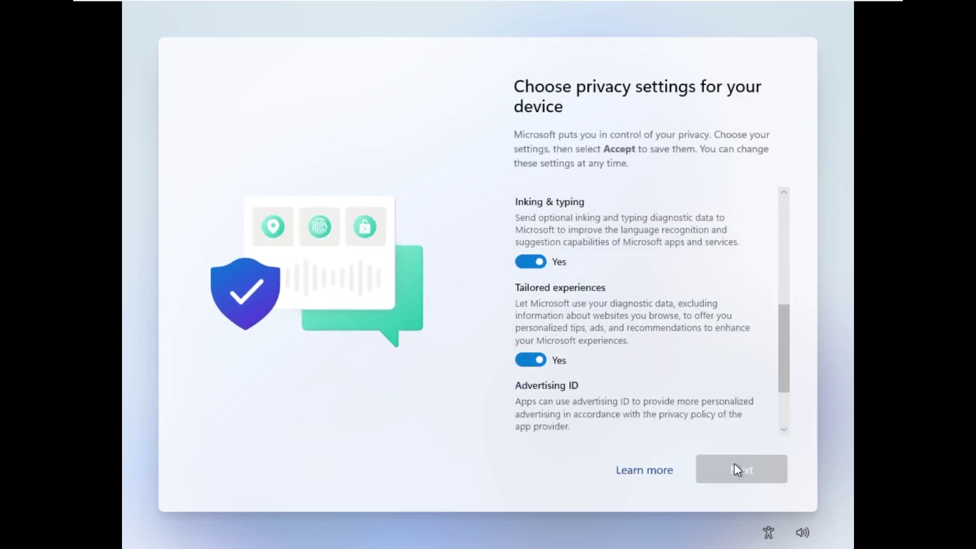
click(736, 469)
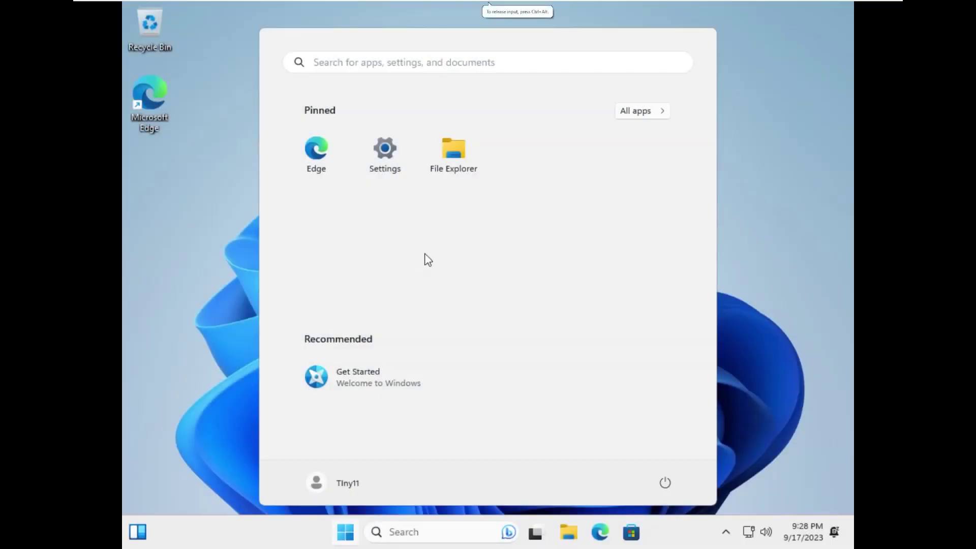
Examine the memory and CPU performance in Task Manager, enlarging its window to show the full details.
click(251, 345)
right_click(346, 528)
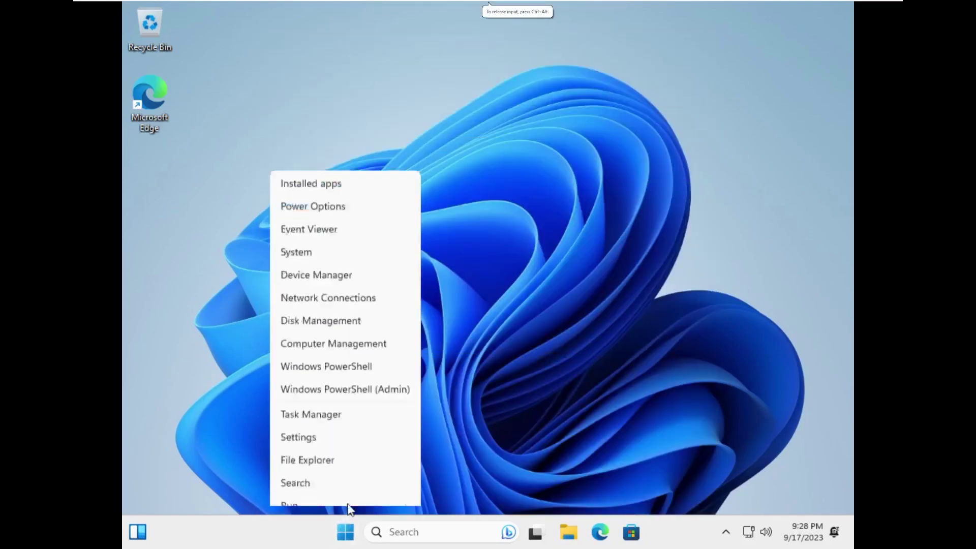
click(317, 351)
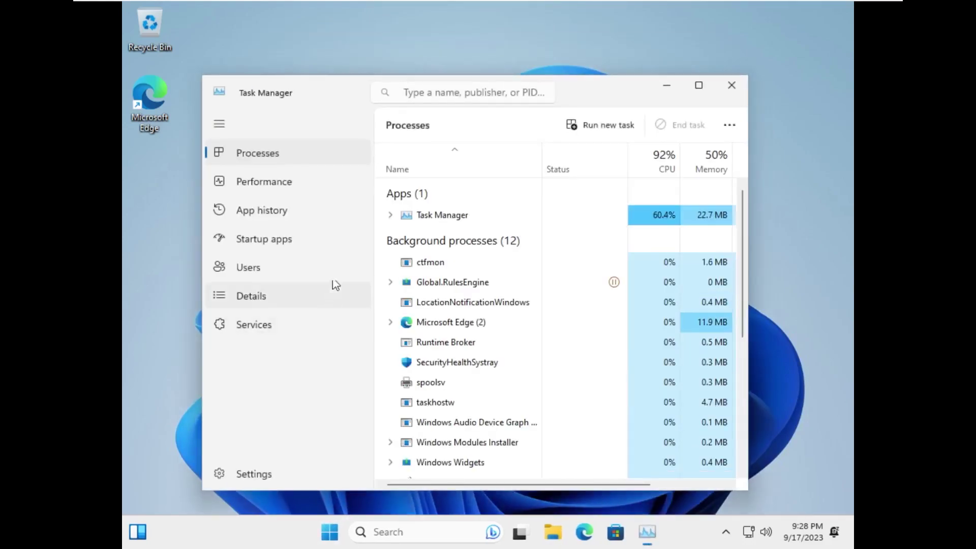
click(312, 188)
click(508, 227)
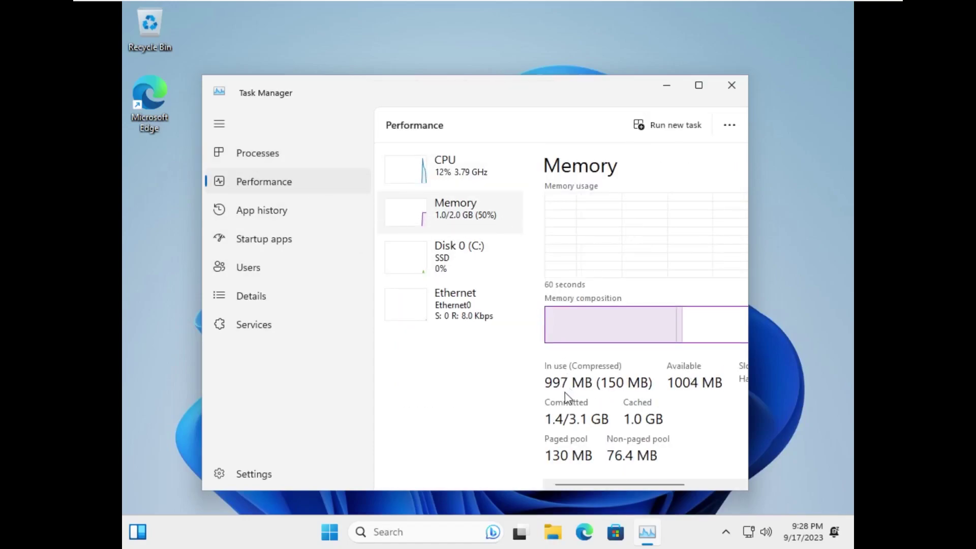
drag(743, 489, 822, 475)
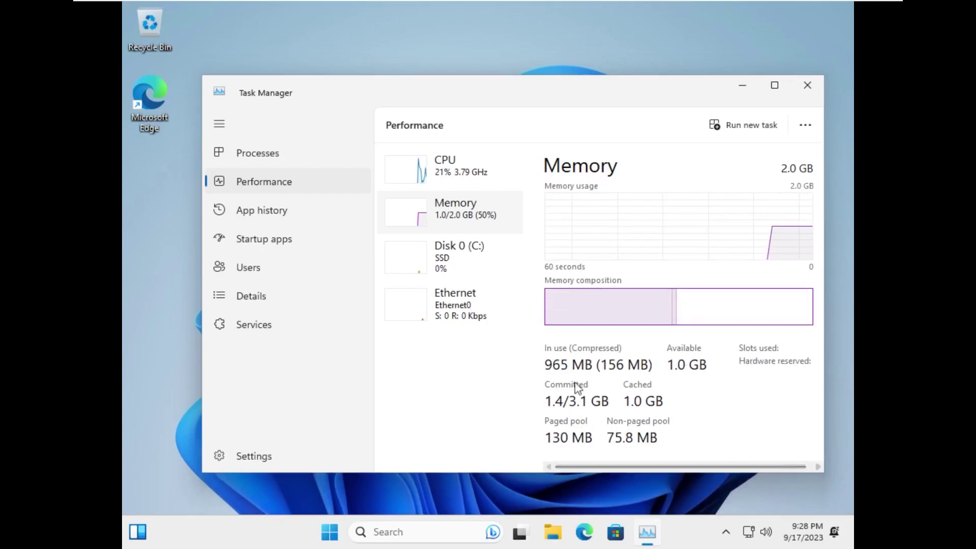
click(458, 163)
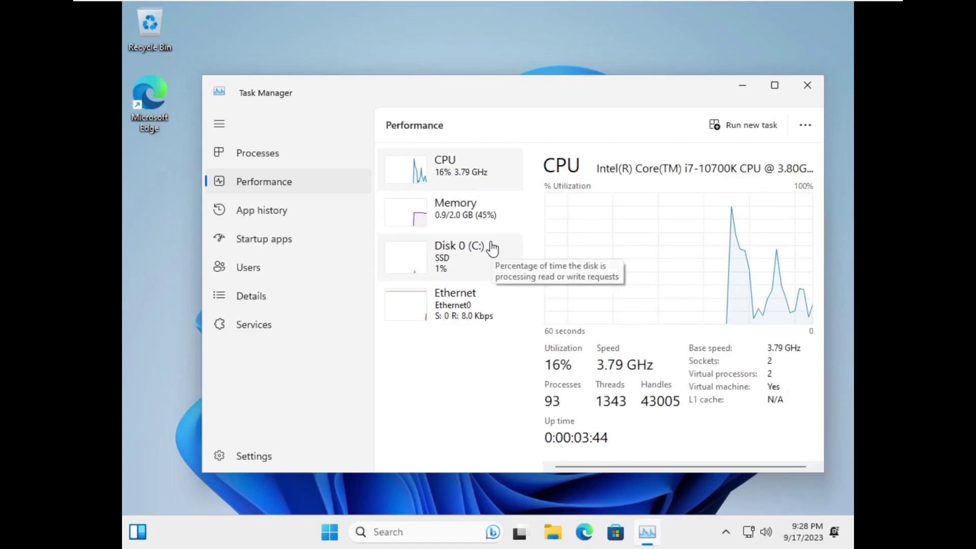
Open This PC in File Explorer and request the VMware Tools installation for the virtual machine.
click(558, 534)
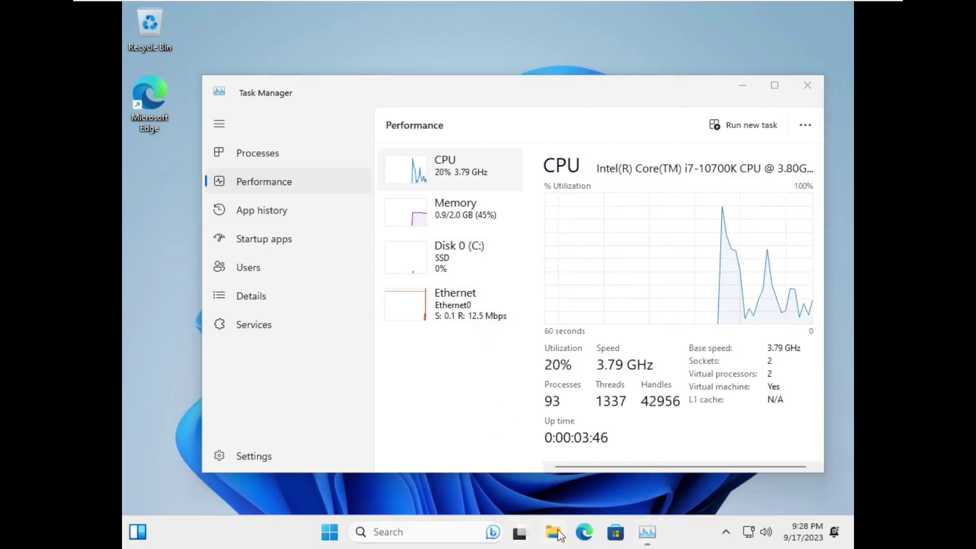
click(307, 375)
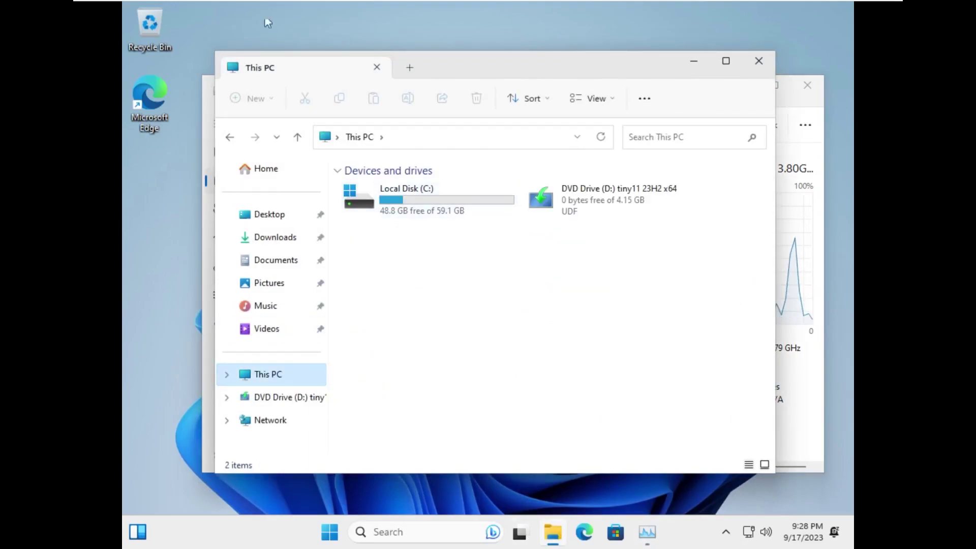
mouse_move(258, 5)
click(142, 4)
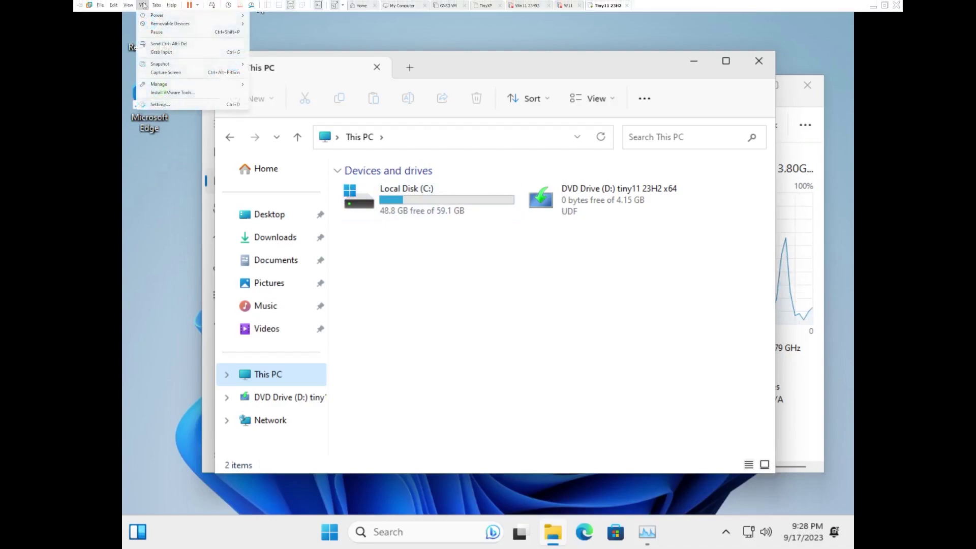
click(162, 93)
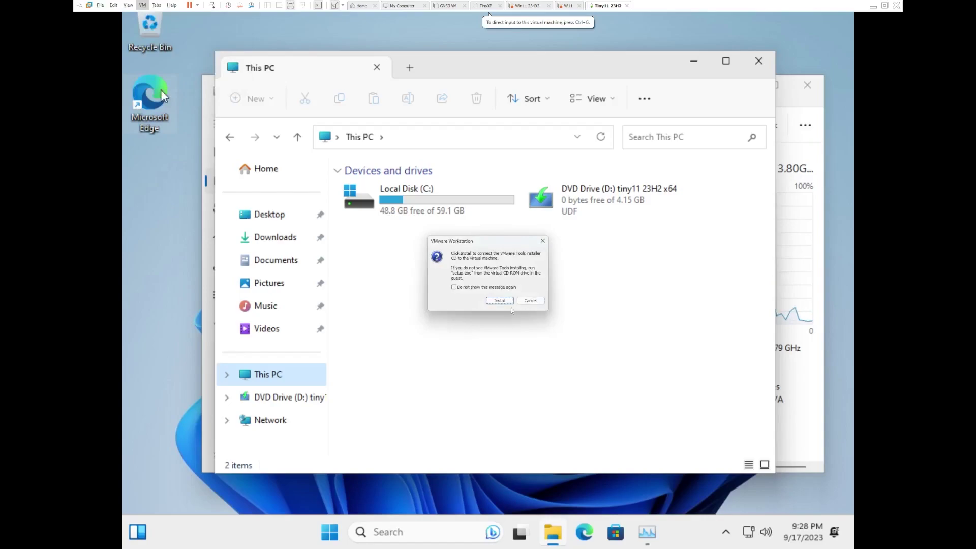
Try to open DVD Drive (D:), refreshing the drive list and dismissing the disc prompts between attempts.
click(590, 219)
double_click(589, 217)
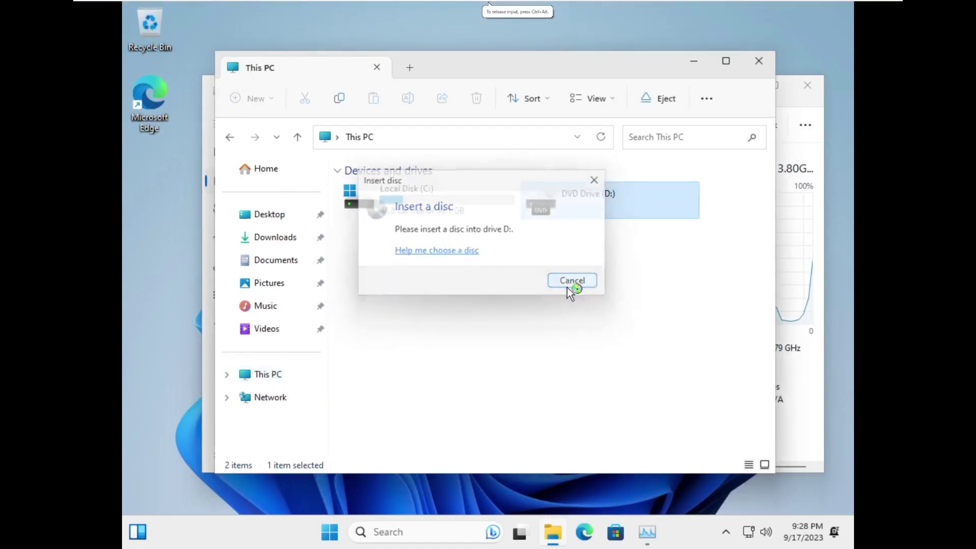
click(566, 283)
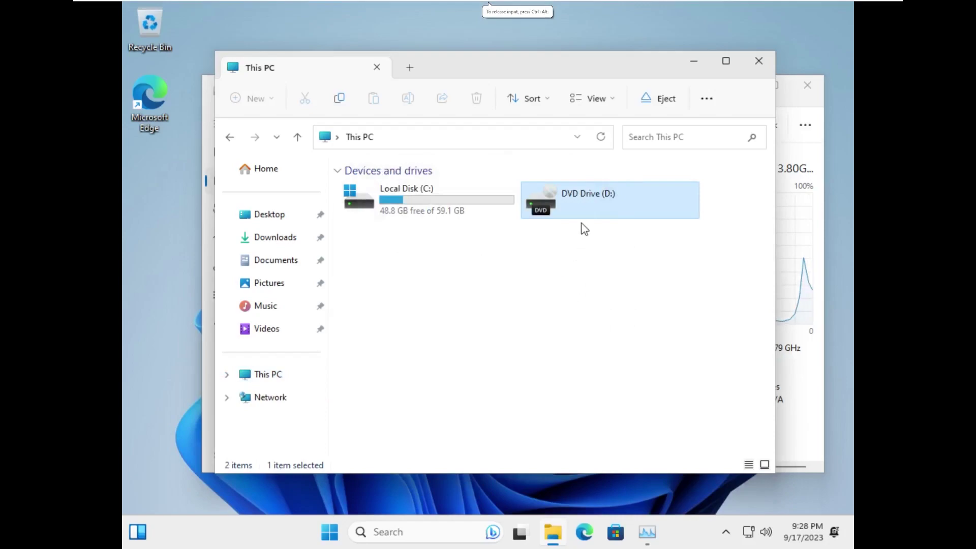
click(572, 283)
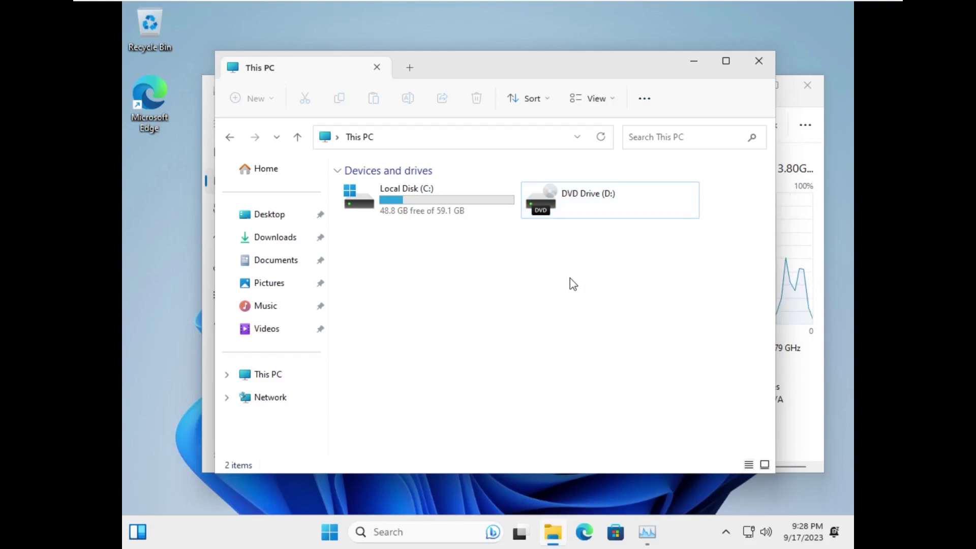
click(598, 141)
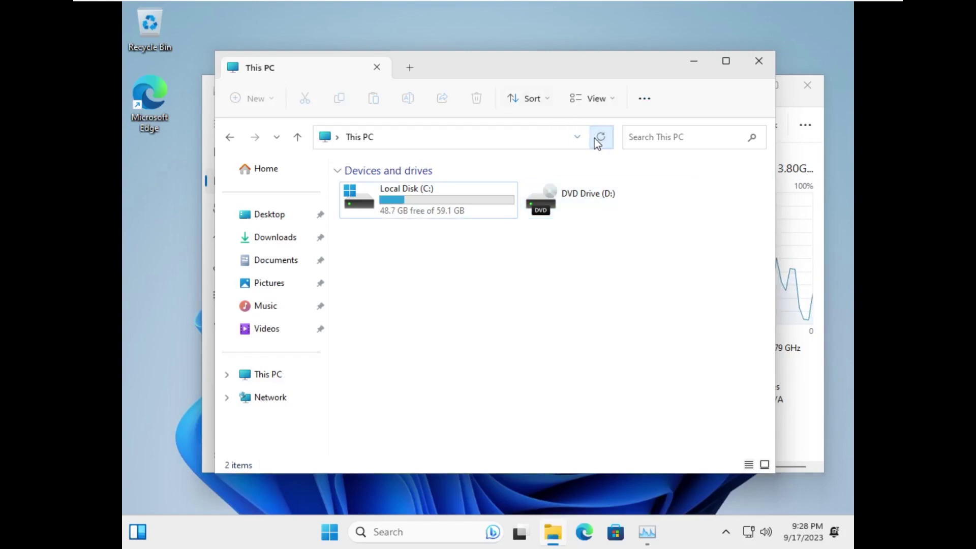
mouse_move(142, 5)
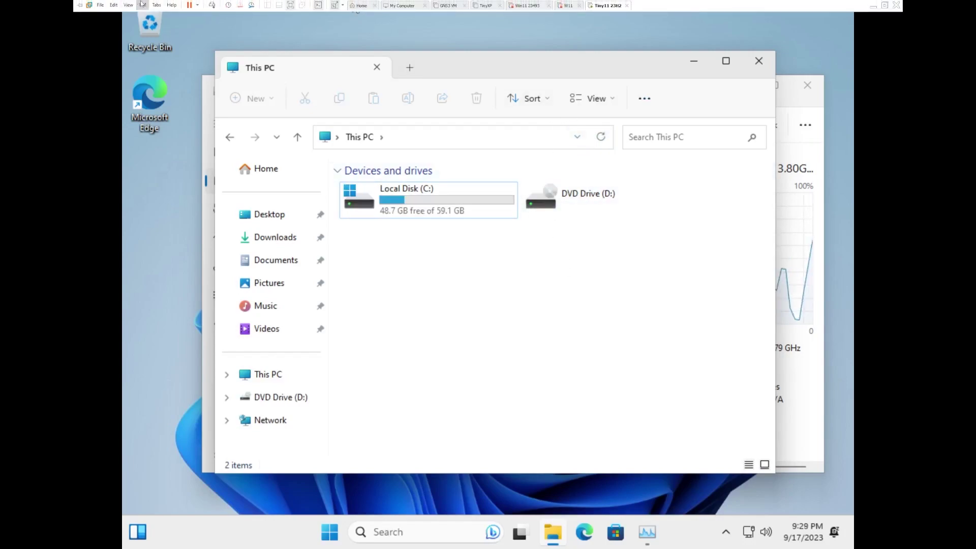
double_click(588, 206)
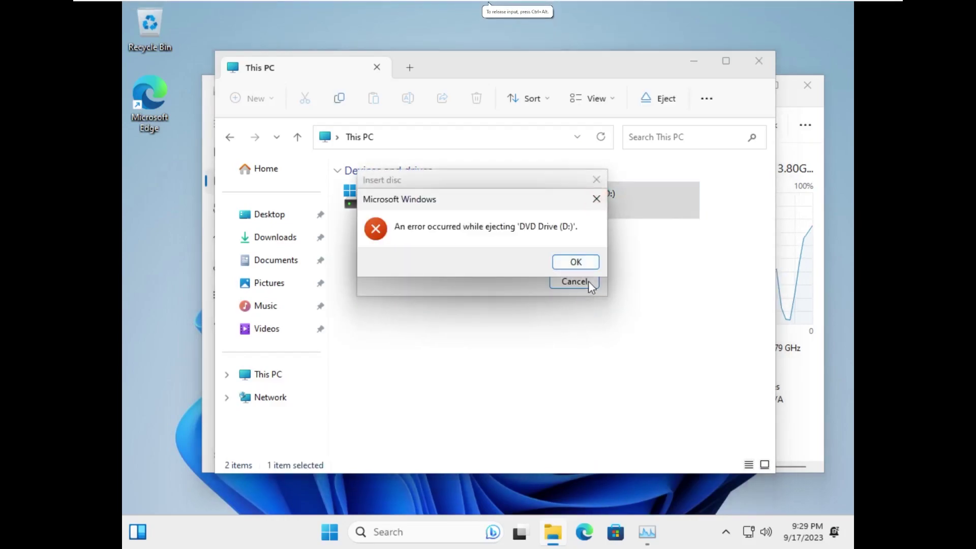
click(576, 262)
Request the VMware Tools installation again so its installer disc is connected to the virtual machine.
mouse_move(243, 1)
click(142, 5)
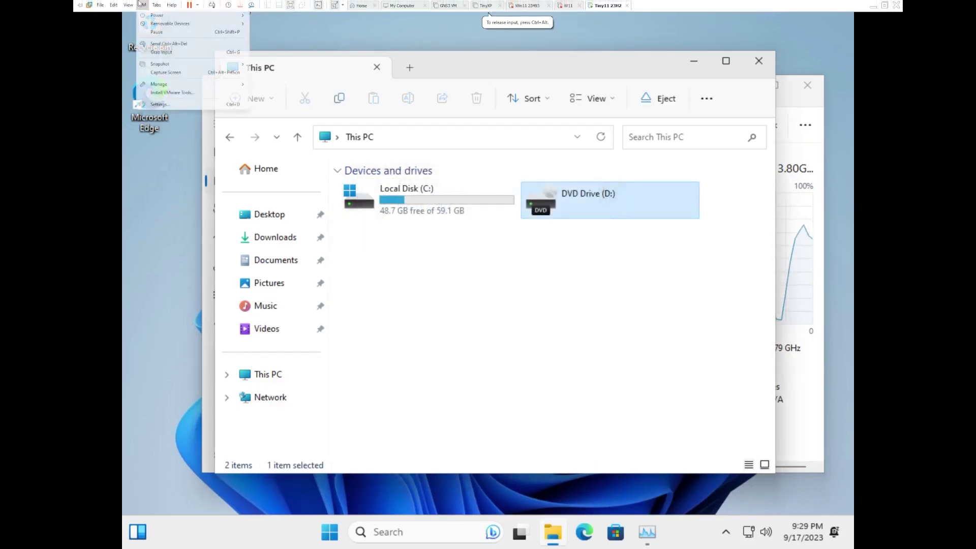
click(167, 92)
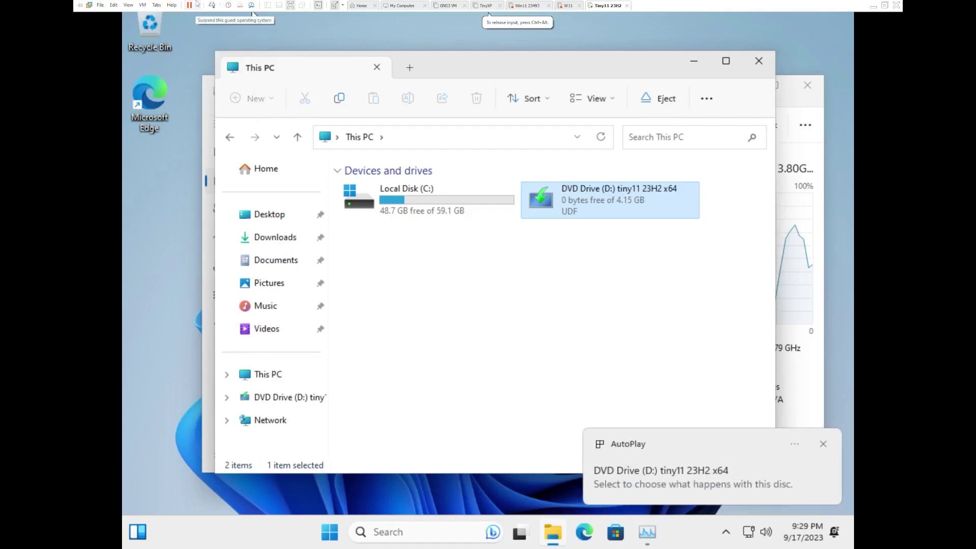
click(142, 4)
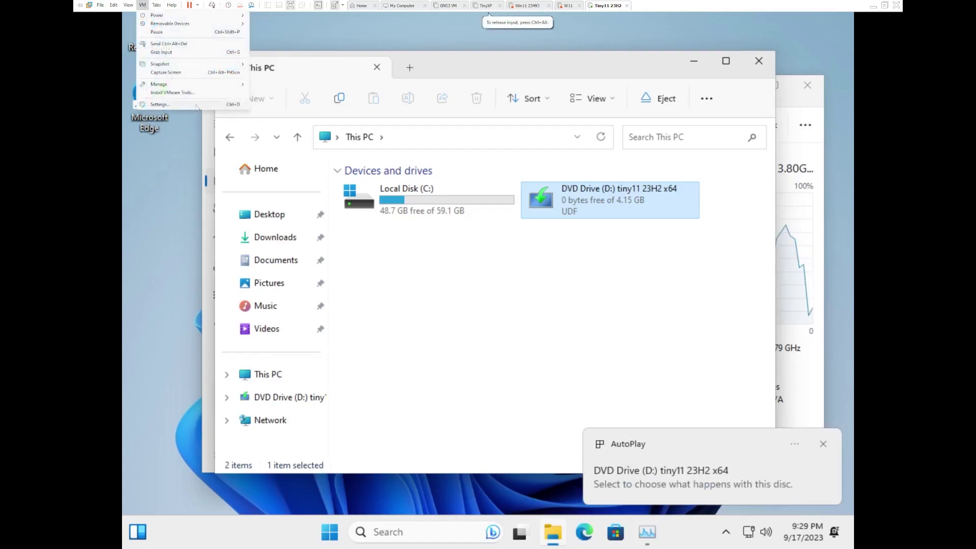
click(196, 104)
key(Return)
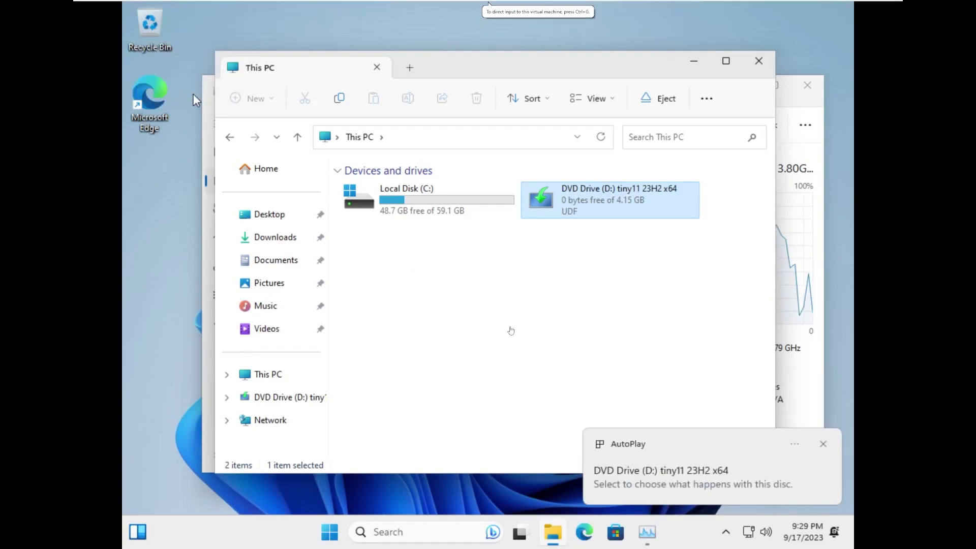
Launch the VMware Tools setup from DVD Drive (D:), allow it to change the device, and close Task Manager.
click(540, 382)
click(601, 137)
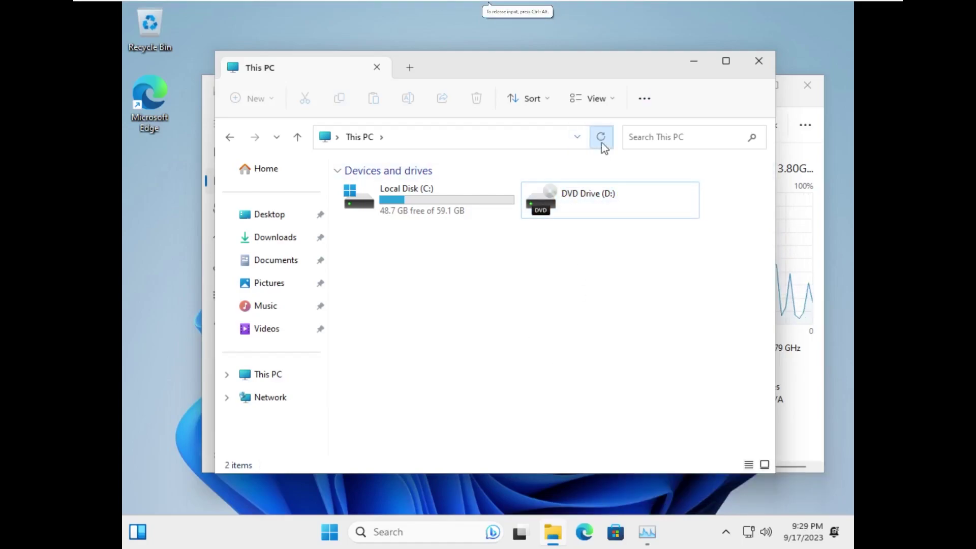
double_click(615, 201)
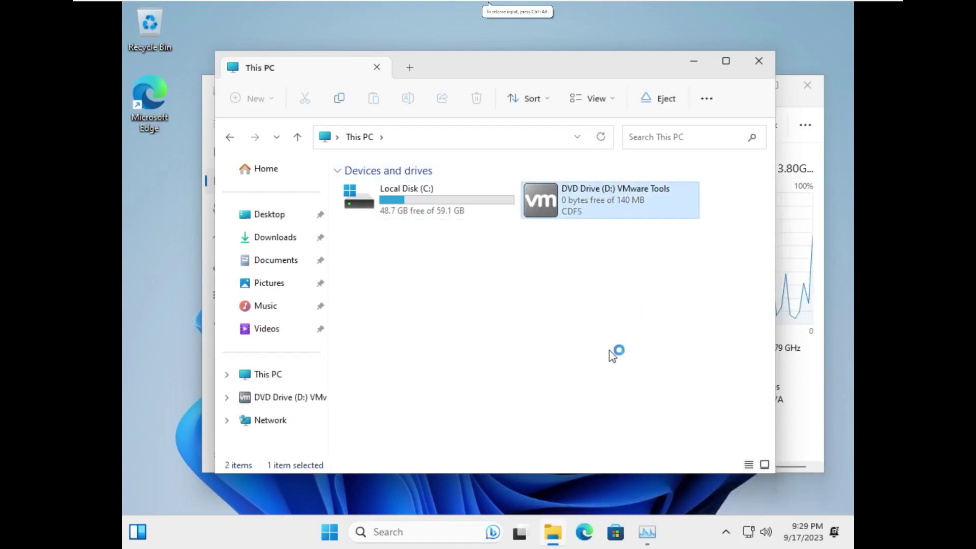
click(807, 85)
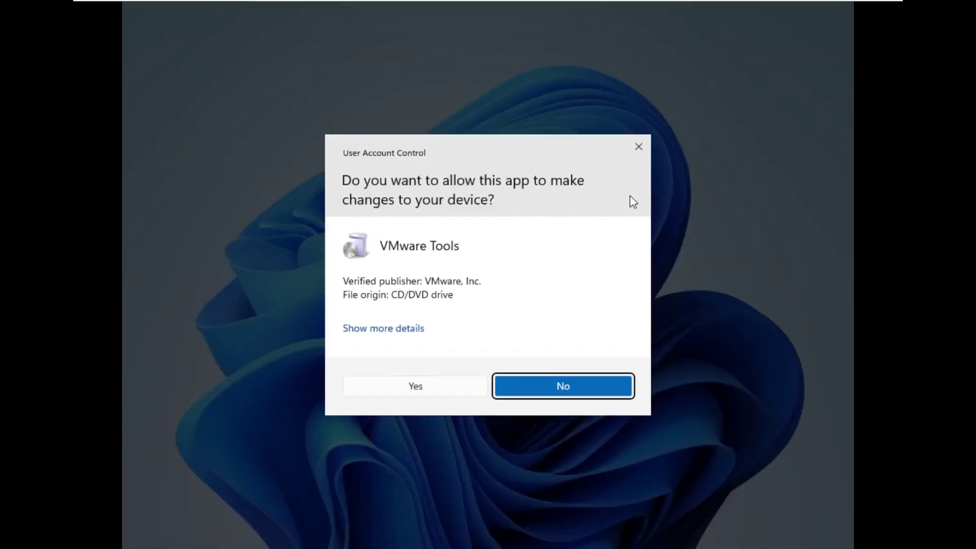
click(470, 385)
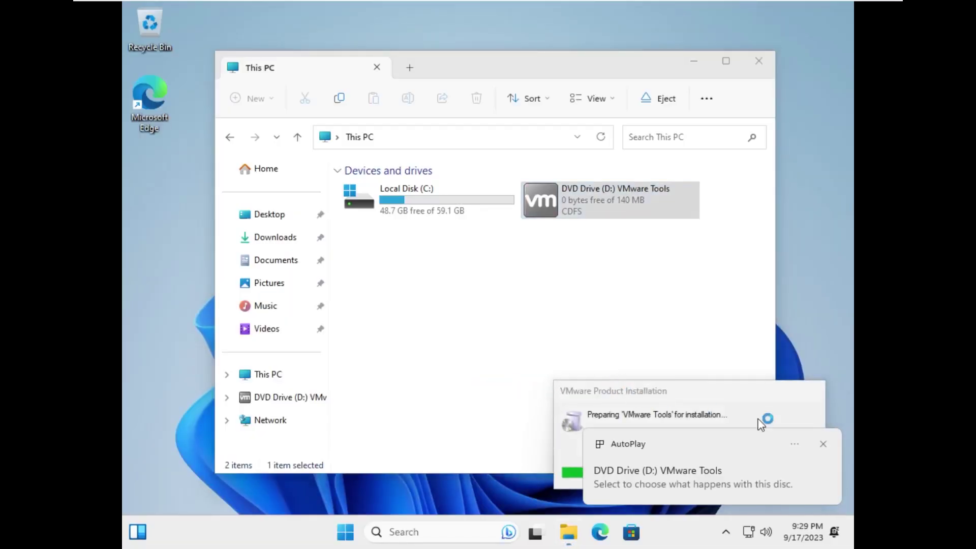
Dismiss the AutoPlay notification and complete the VMware Tools setup with its preselected options, declining the immediate restart.
click(823, 444)
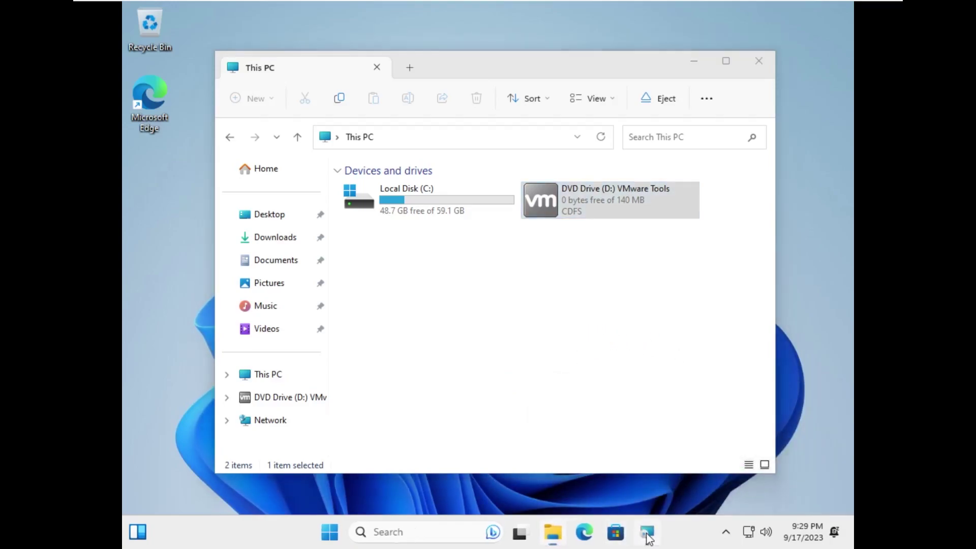
click(561, 376)
click(561, 375)
click(562, 375)
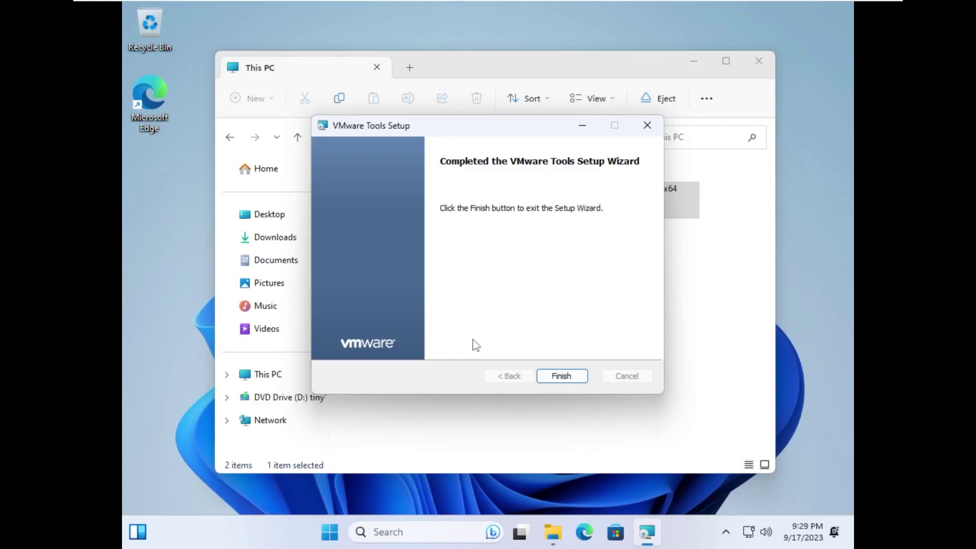
click(564, 376)
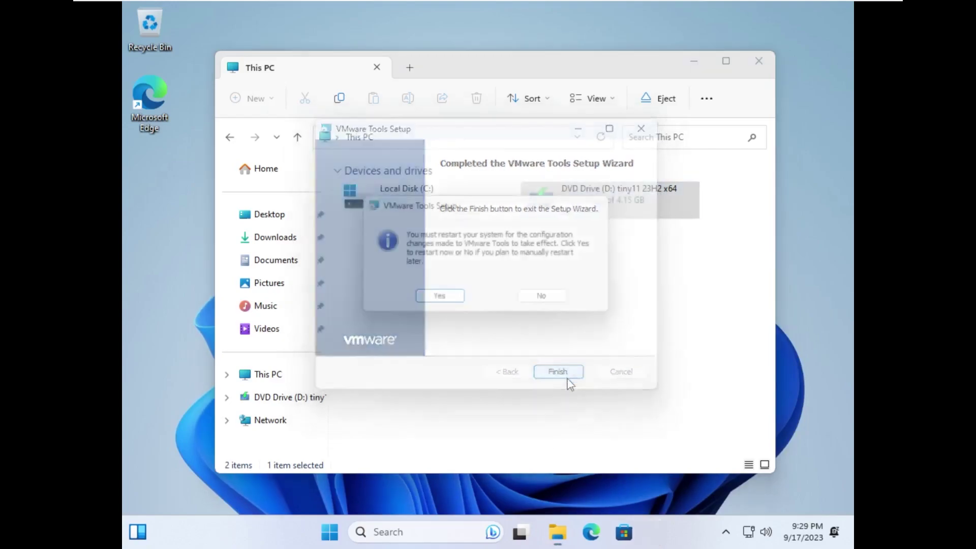
click(544, 300)
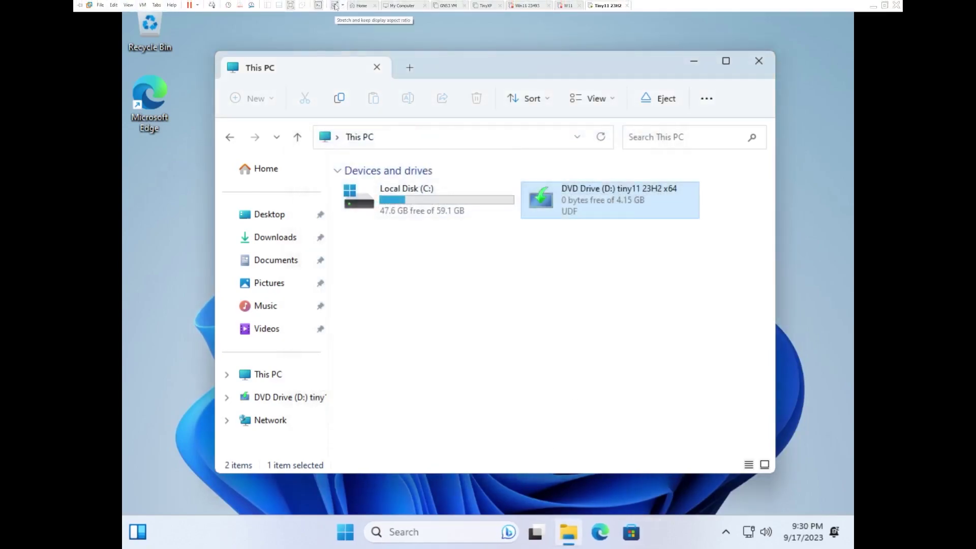
Stretch the virtual machine's display while keeping its aspect ratio, and close the This PC window.
click(335, 6)
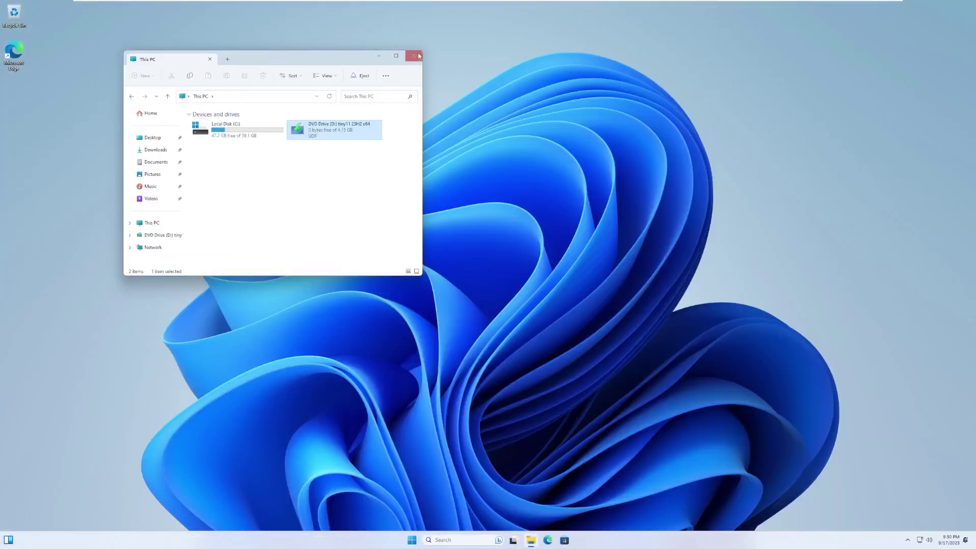
click(414, 56)
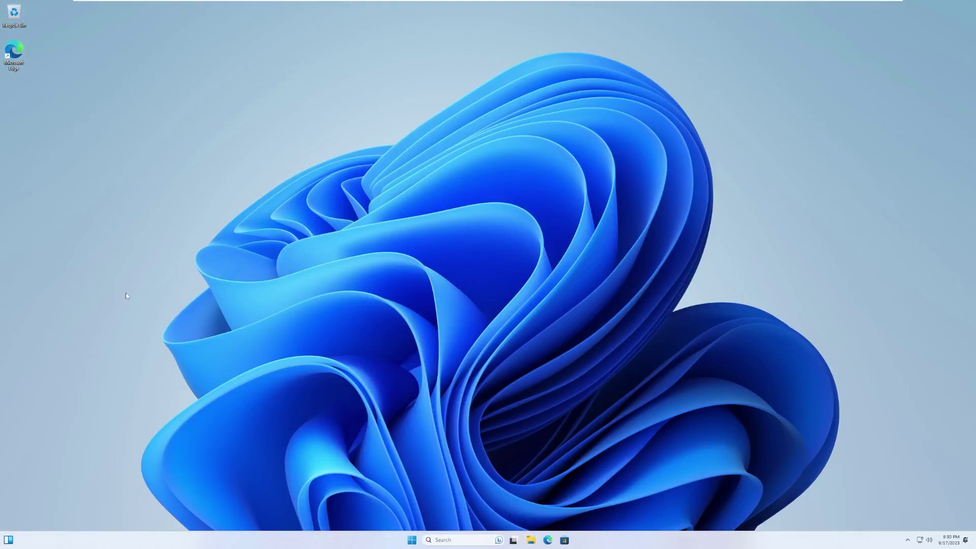
Open Windows Security from the hidden system icons to examine the protection overview.
click(908, 540)
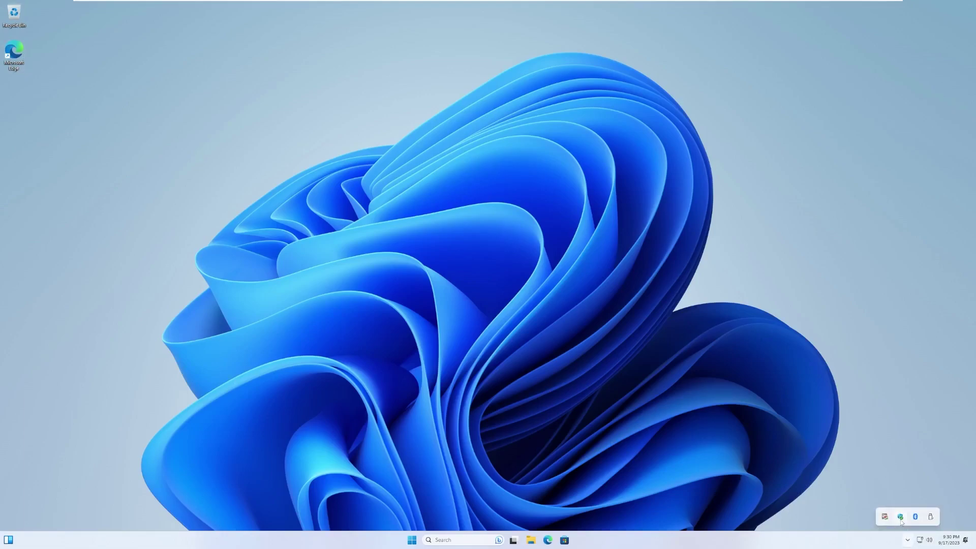
click(902, 518)
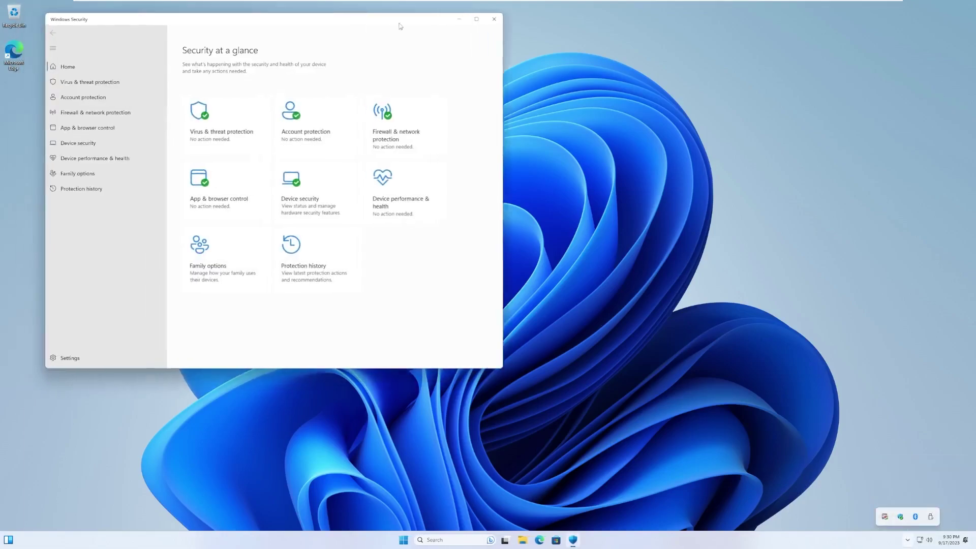
Examine the Virus & threat protection page, return to the overview, and close Windows Security.
click(244, 119)
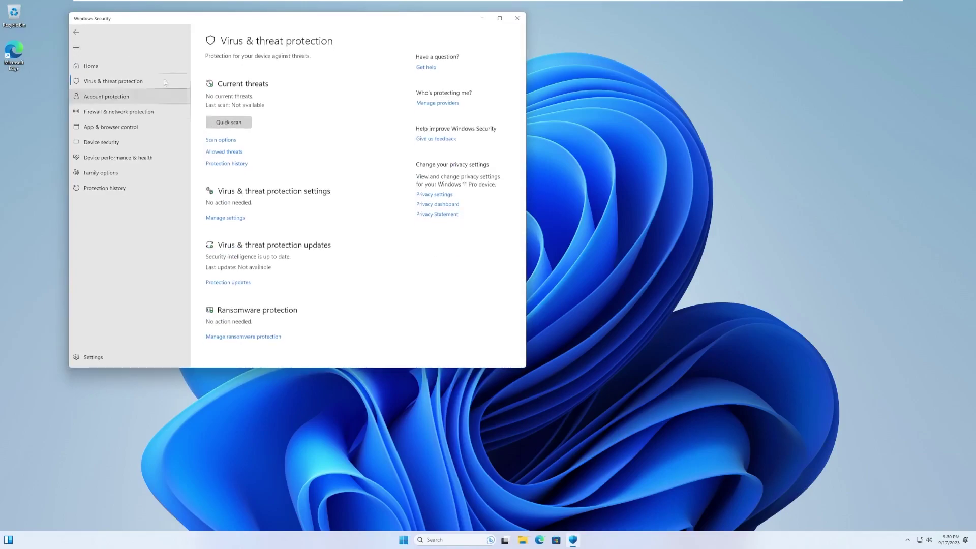
click(76, 32)
click(517, 18)
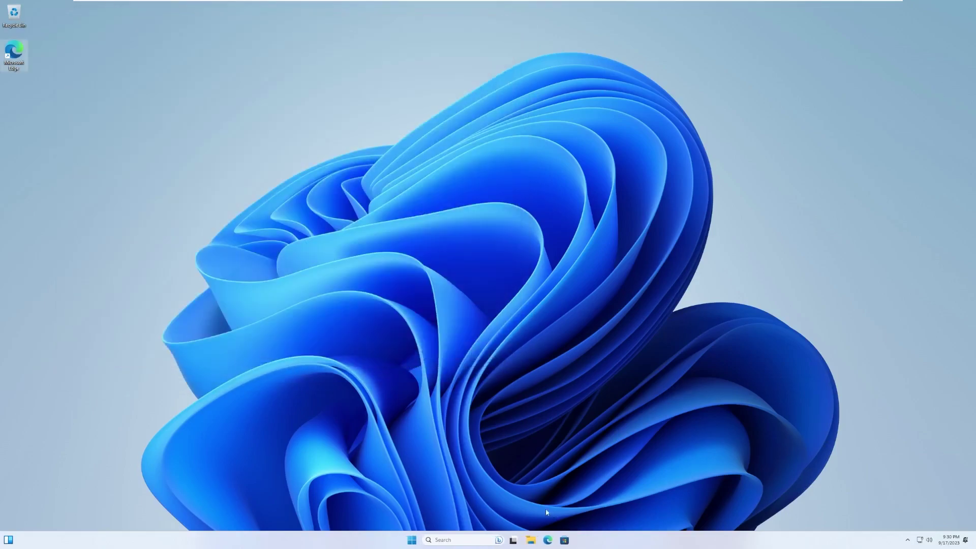
Examine the full list of installed apps, including the contents of the Accessibility folder, and return to the pinned apps.
click(413, 541)
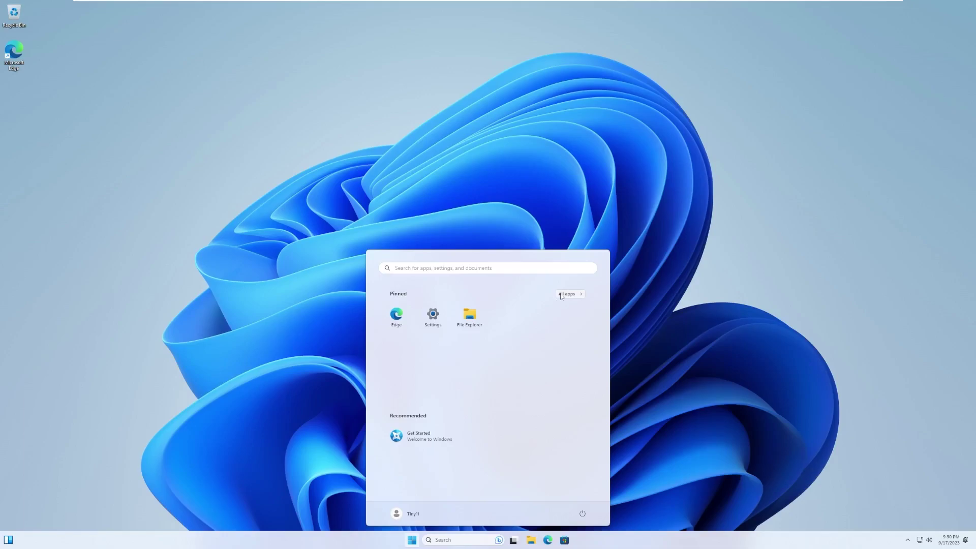
click(562, 295)
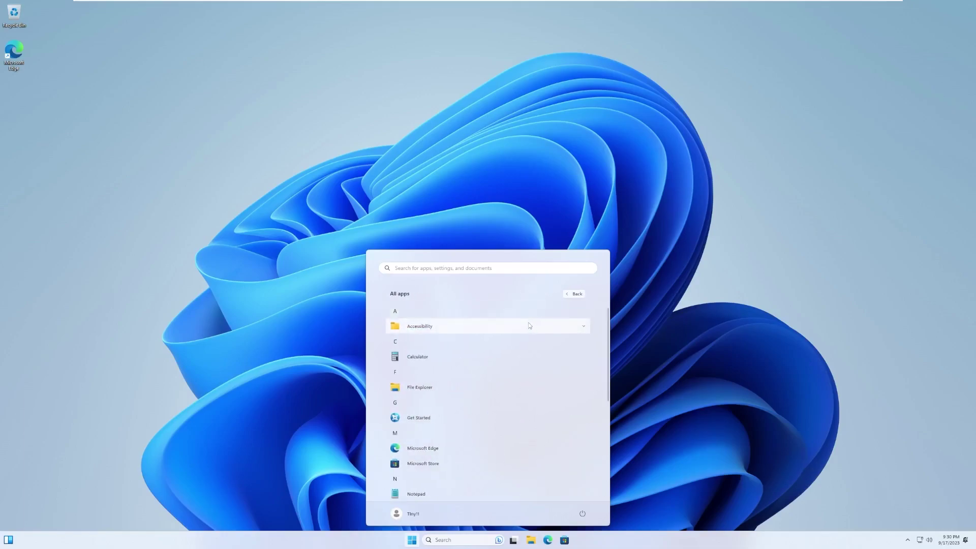
click(529, 325)
scroll(503, 377, down, 2)
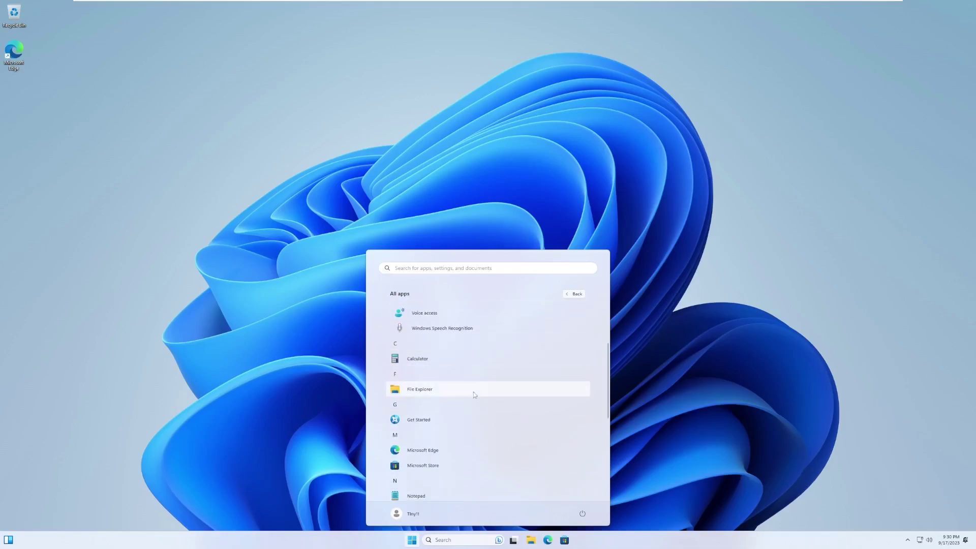
scroll(474, 395, down, 2)
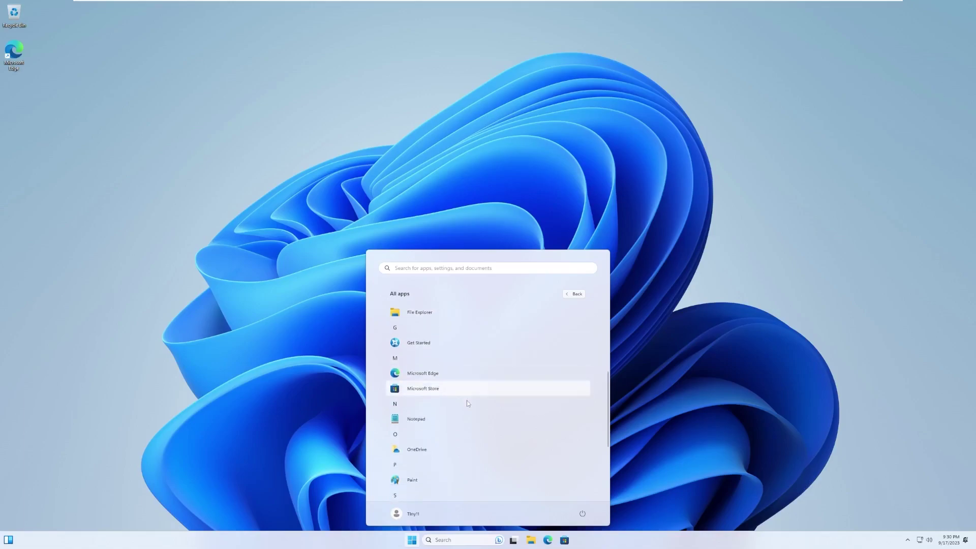
scroll(465, 381, down, 2)
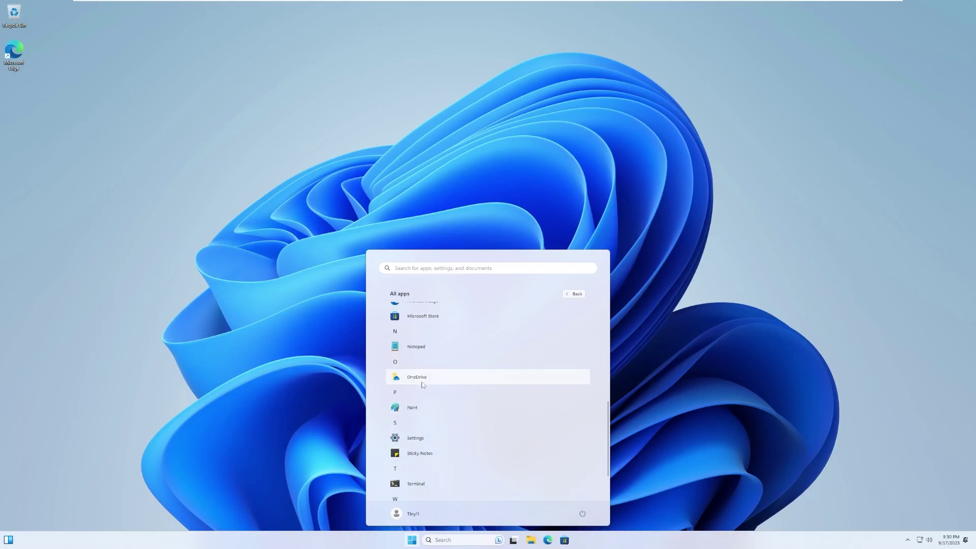
scroll(435, 381, down, 2)
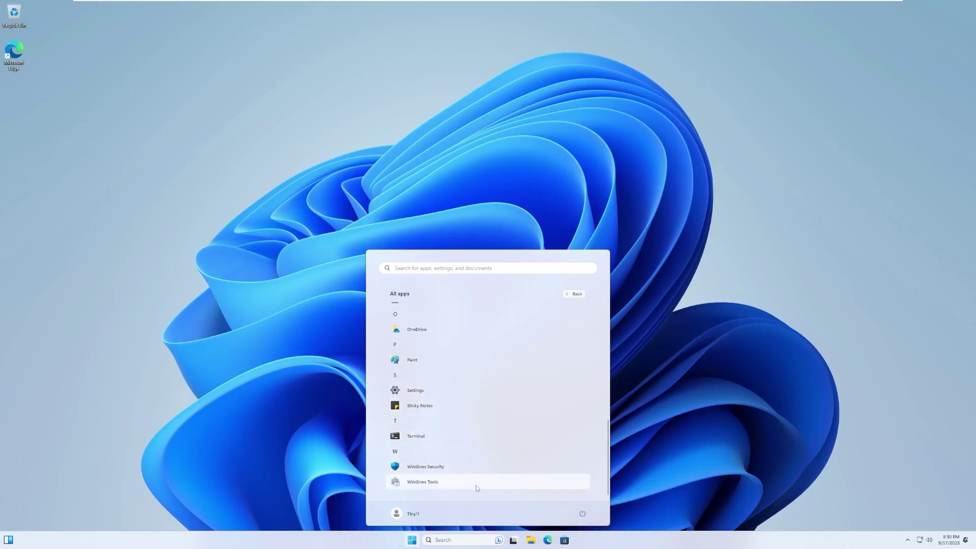
click(574, 294)
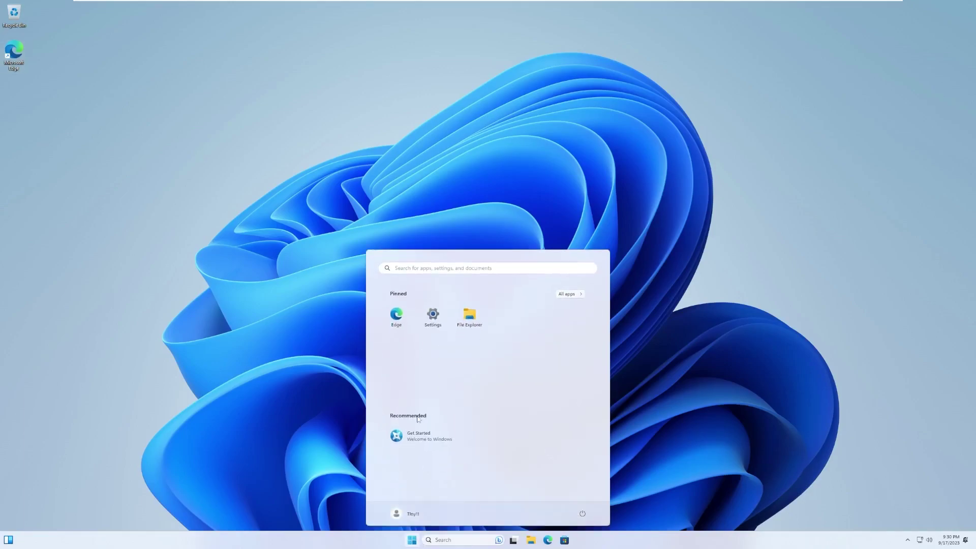
Turn the taskbar's Widgets item off and back on, check the Widgets board, and close the taskbar settings.
right_click(633, 540)
click(659, 523)
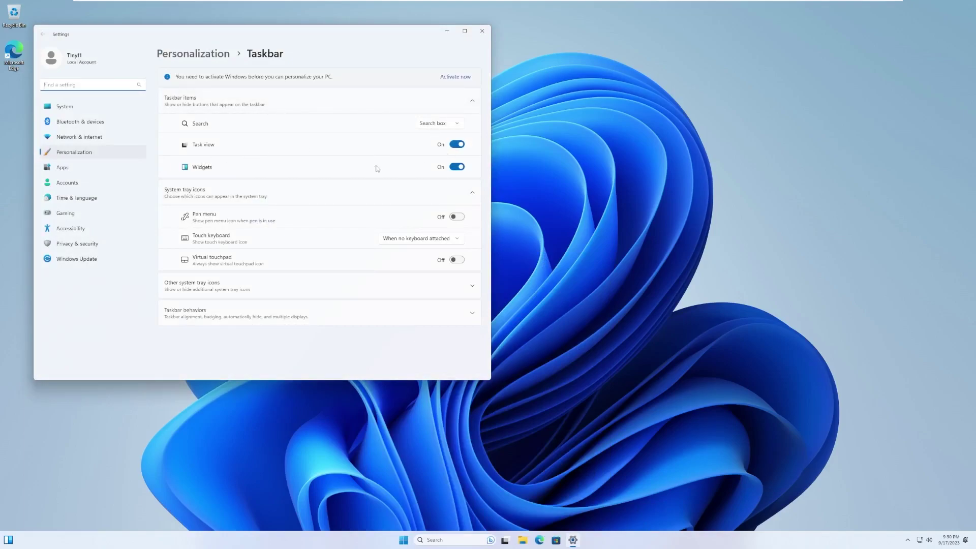
click(445, 171)
click(618, 163)
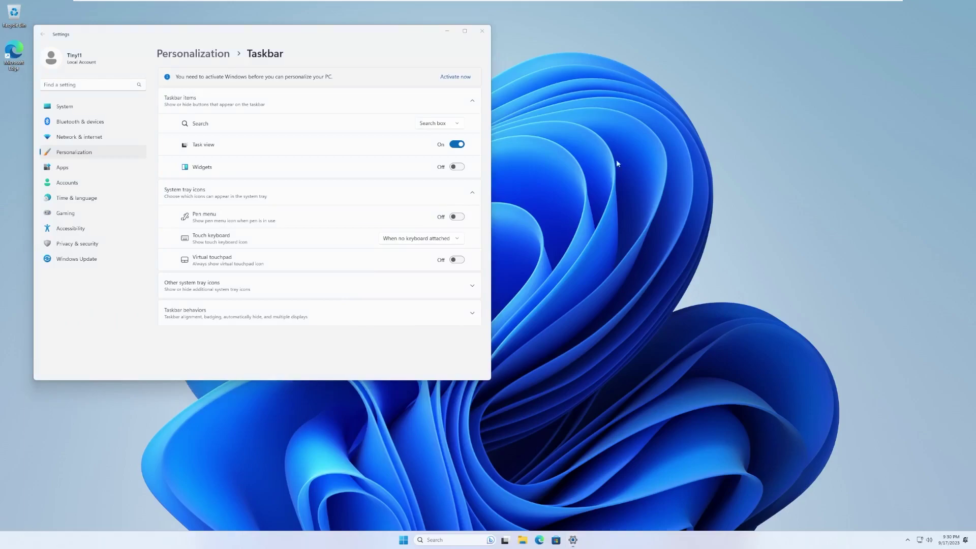
click(445, 166)
click(7, 542)
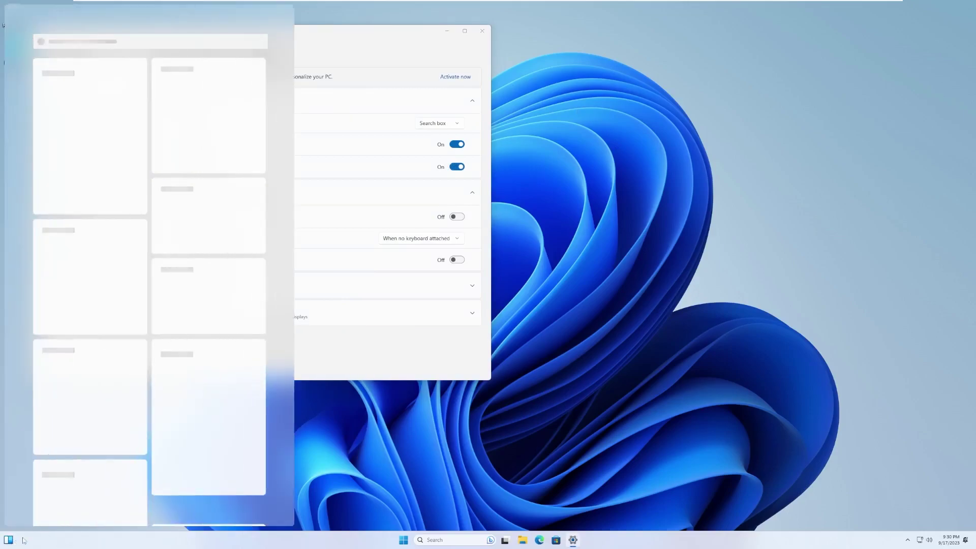
click(477, 35)
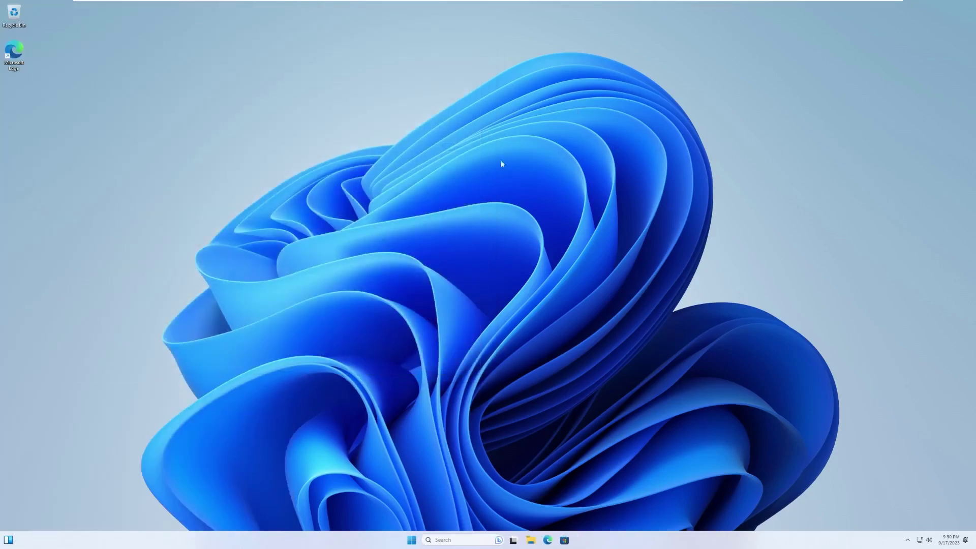
Open the system's About information in Settings and highlight the OS build number under Windows specifications.
click(412, 540)
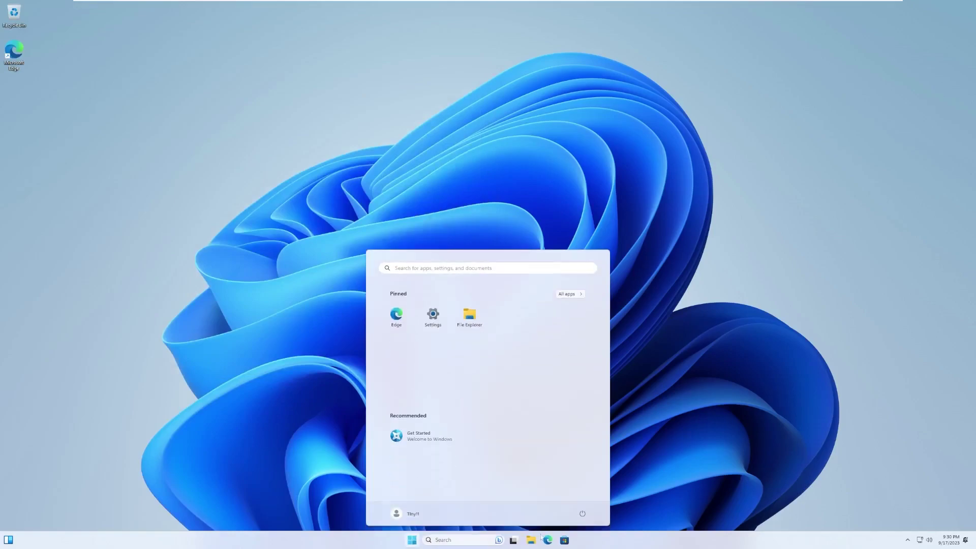
click(432, 314)
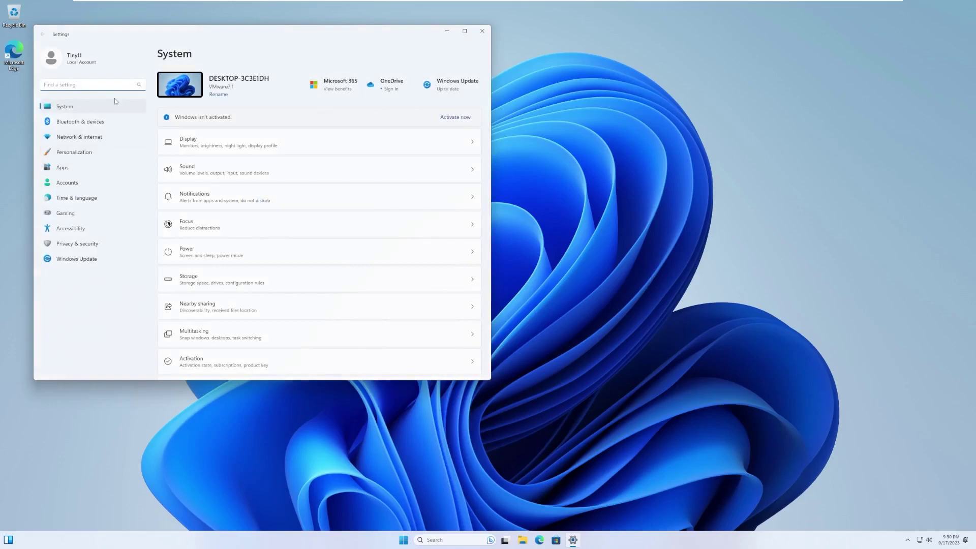
scroll(257, 322, down, 3)
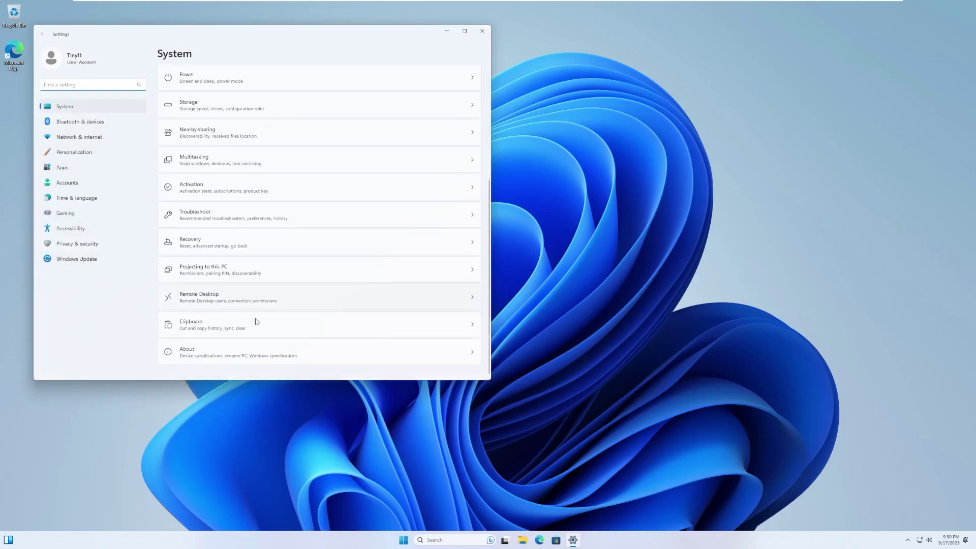
click(252, 351)
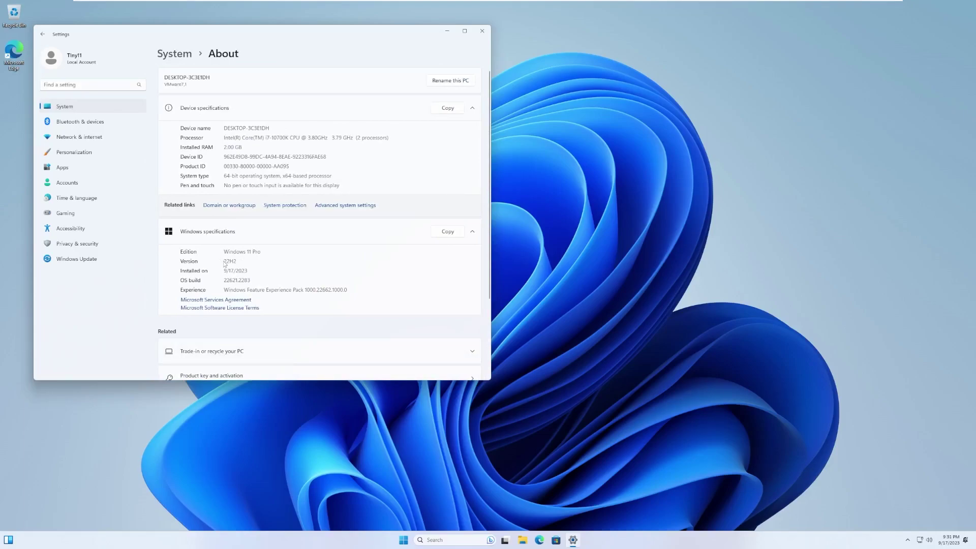
drag(224, 280, 250, 280)
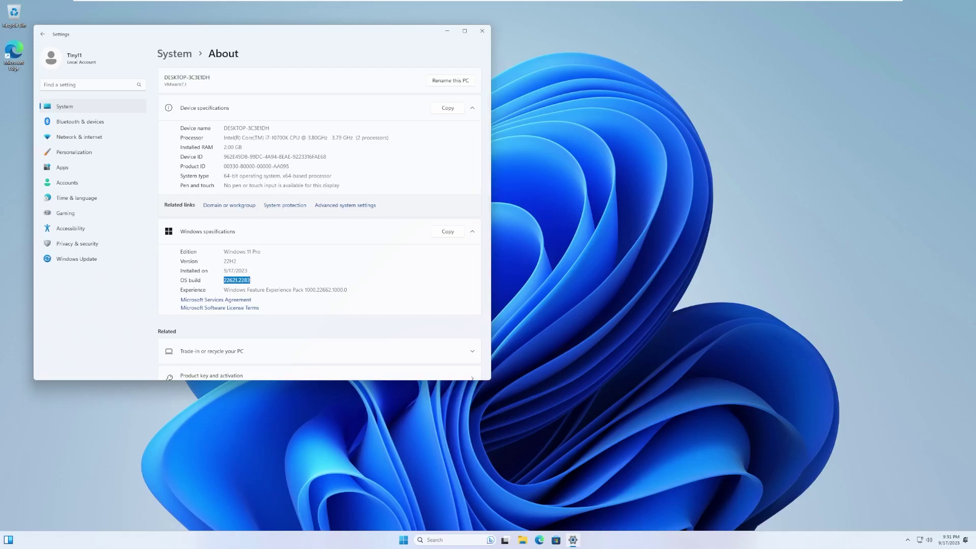
Start downloading the available updates in Windows Update and close Settings.
click(73, 259)
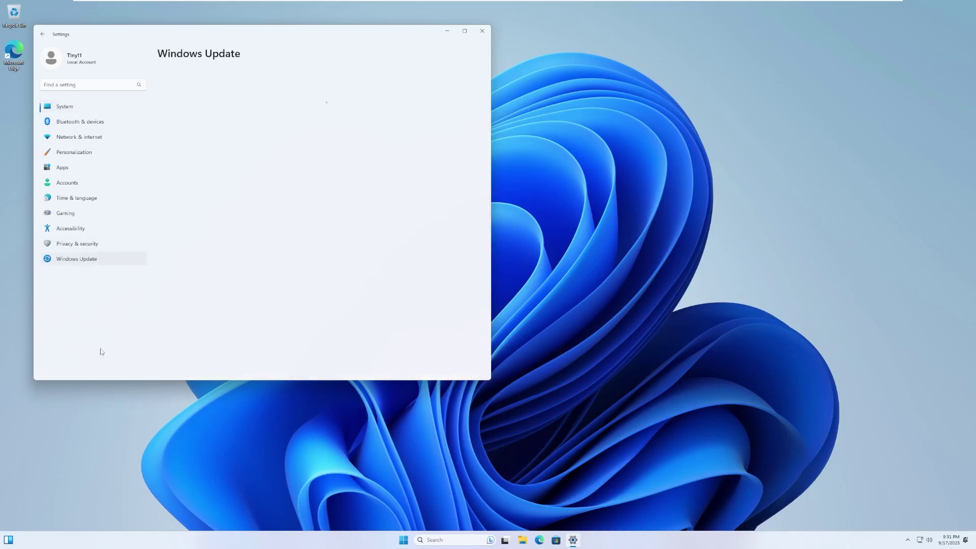
click(450, 91)
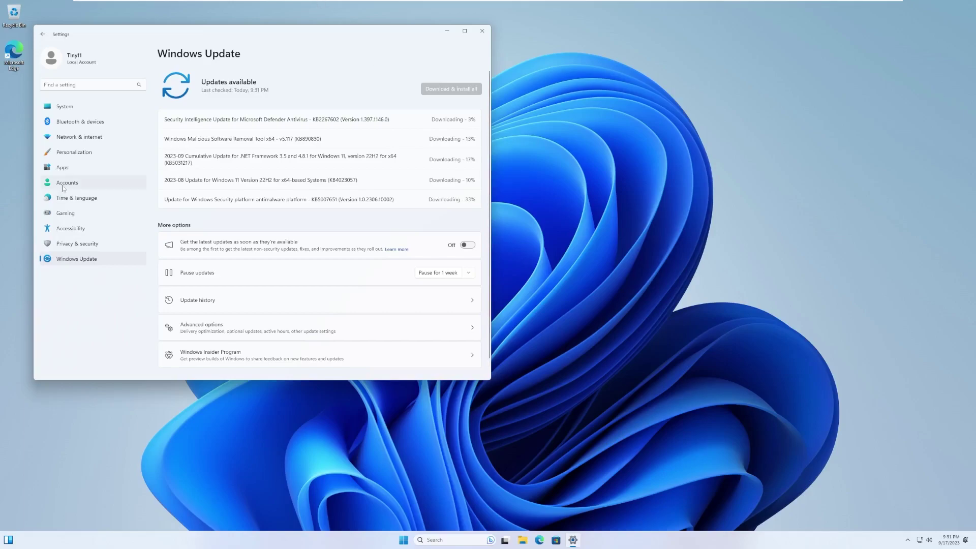
key(alt+F4)
Inspect the free space of Local Disk (C:) in This PC and close the window.
key(super+e)
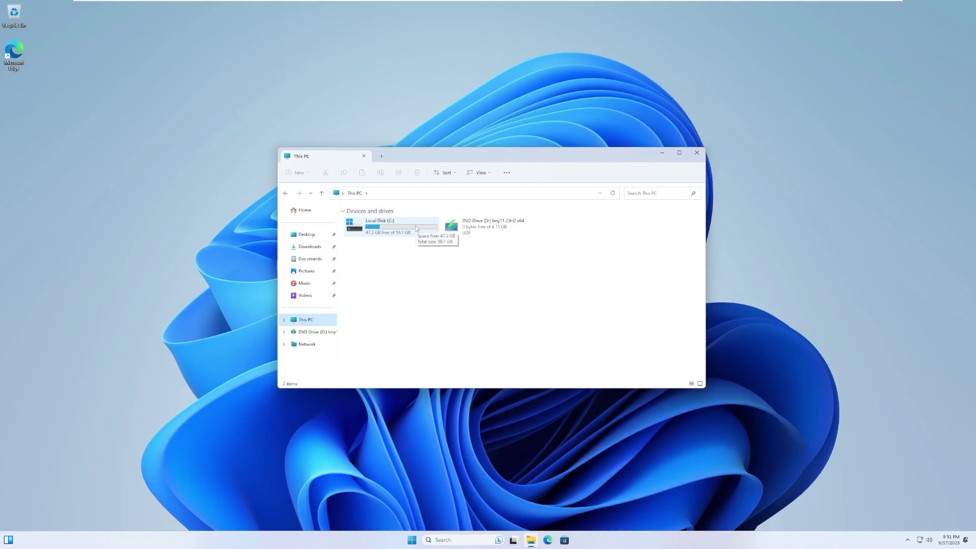
click(692, 154)
Examine the CPU performance graph in Task Manager and move its window toward the middle of the desktop.
right_click(412, 540)
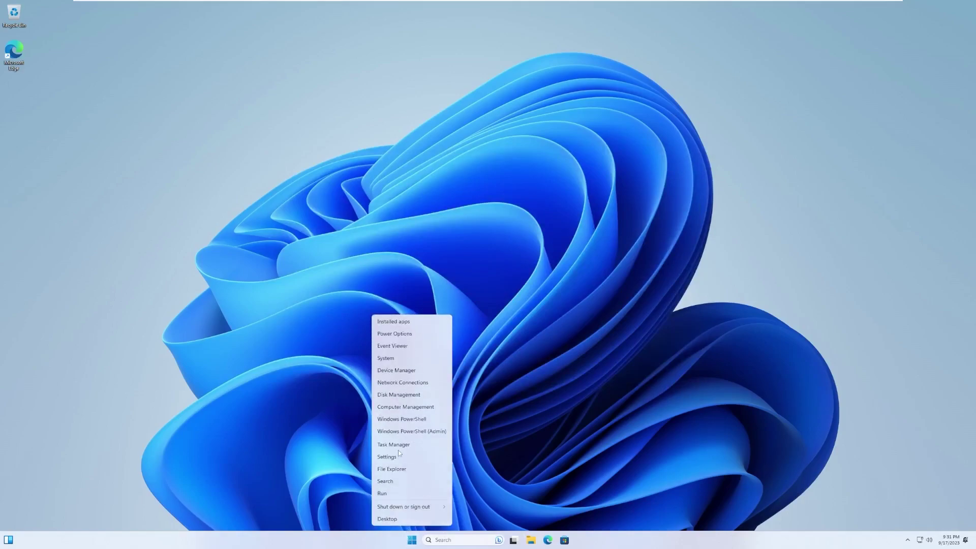
click(398, 450)
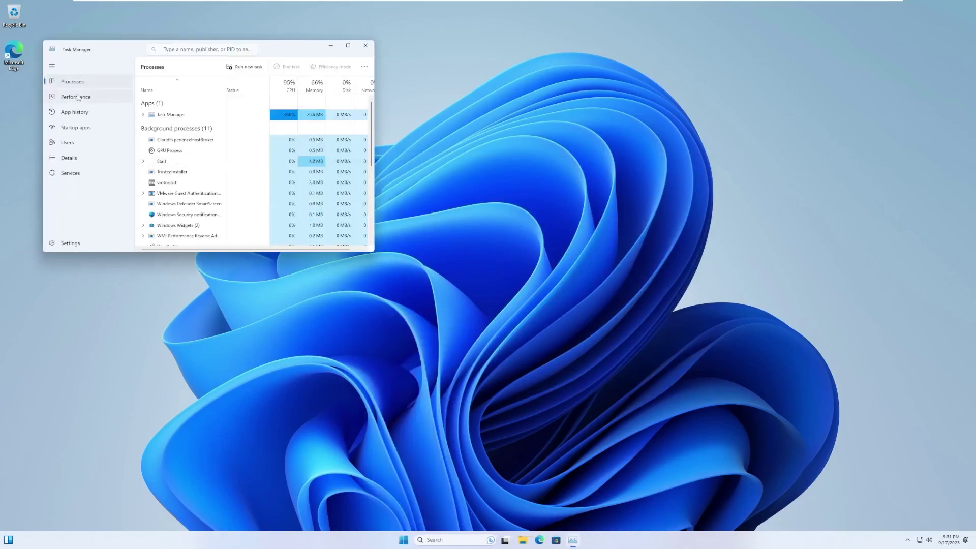
click(76, 96)
drag(304, 50, 554, 124)
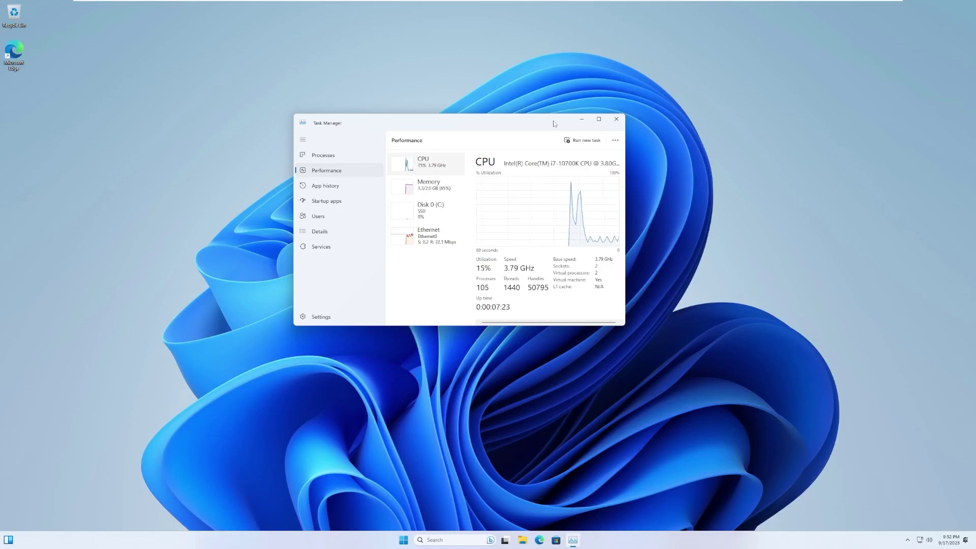
Enlarge Task Manager to examine the background and Windows processes, expand the Windows Installer entry, and close Task Manager.
key(ctrl+shift+Tab)
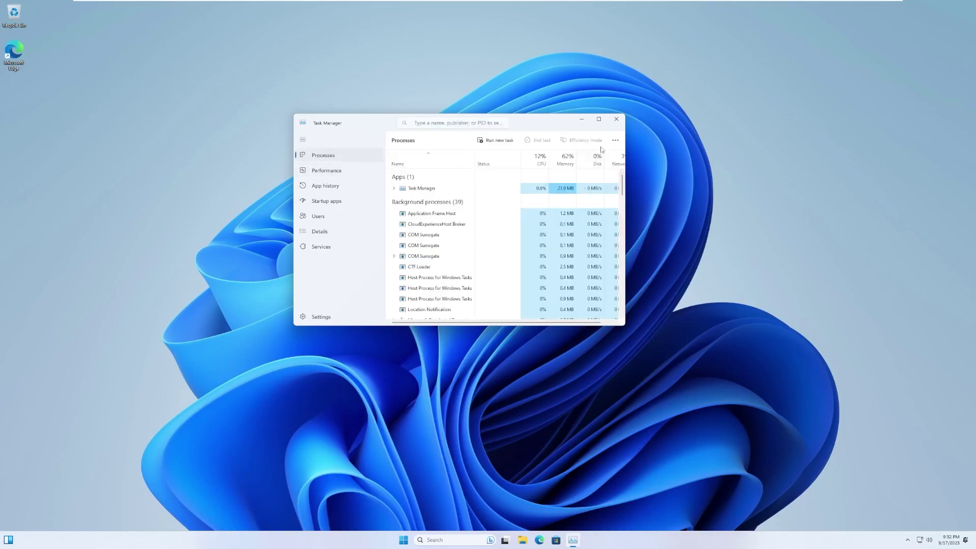
drag(626, 328, 903, 358)
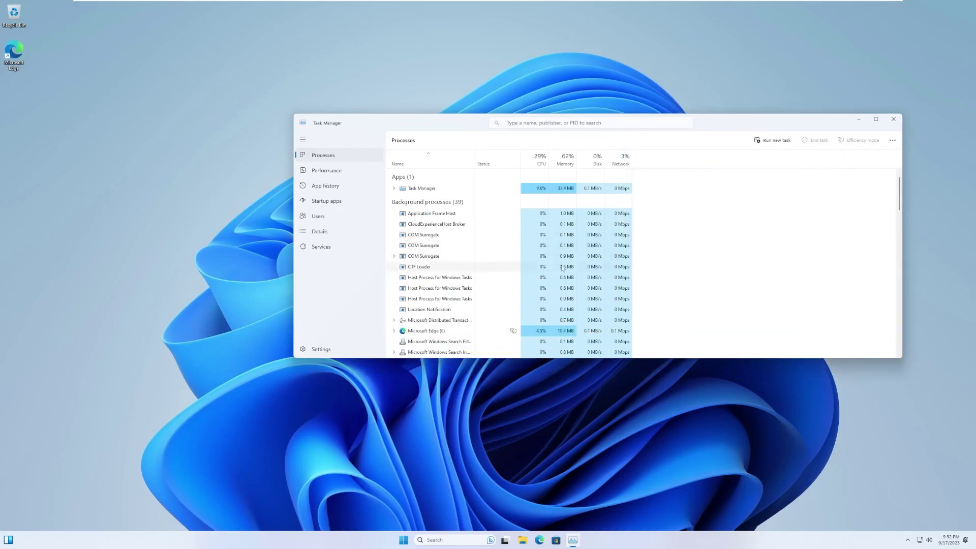
scroll(564, 314, down, 3)
scroll(558, 244, down, 10)
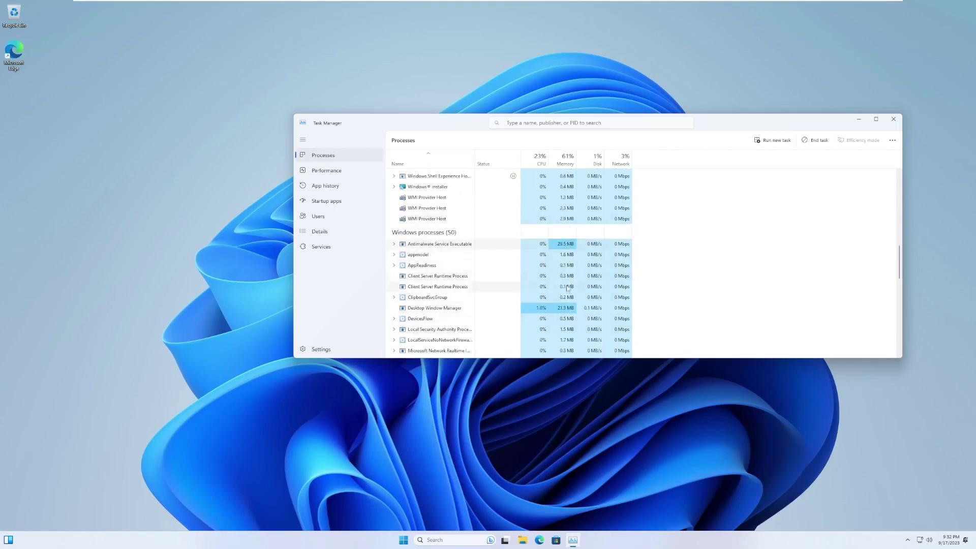
scroll(565, 254, down, 6)
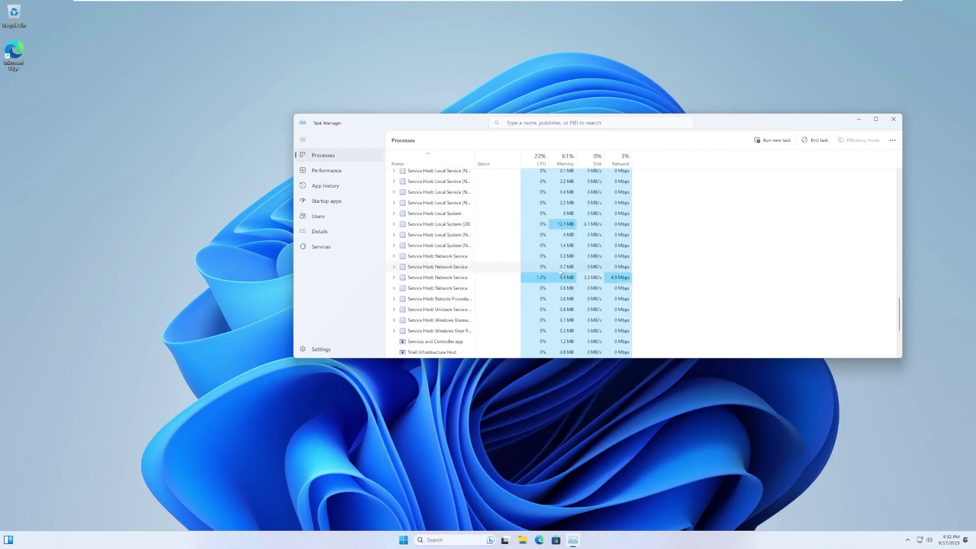
scroll(559, 284, down, 2)
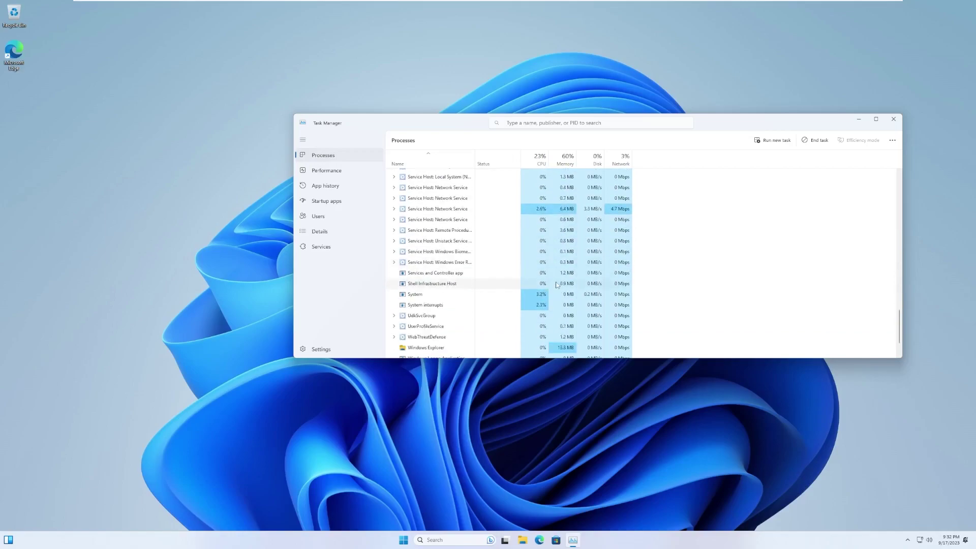
scroll(558, 305, up, 6)
scroll(559, 317, up, 7)
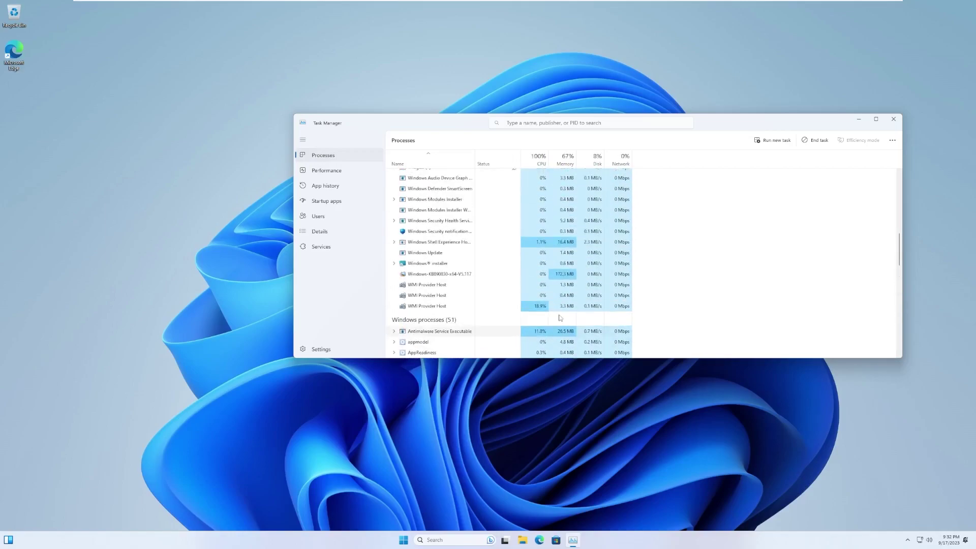
scroll(514, 227, down, 2)
click(394, 297)
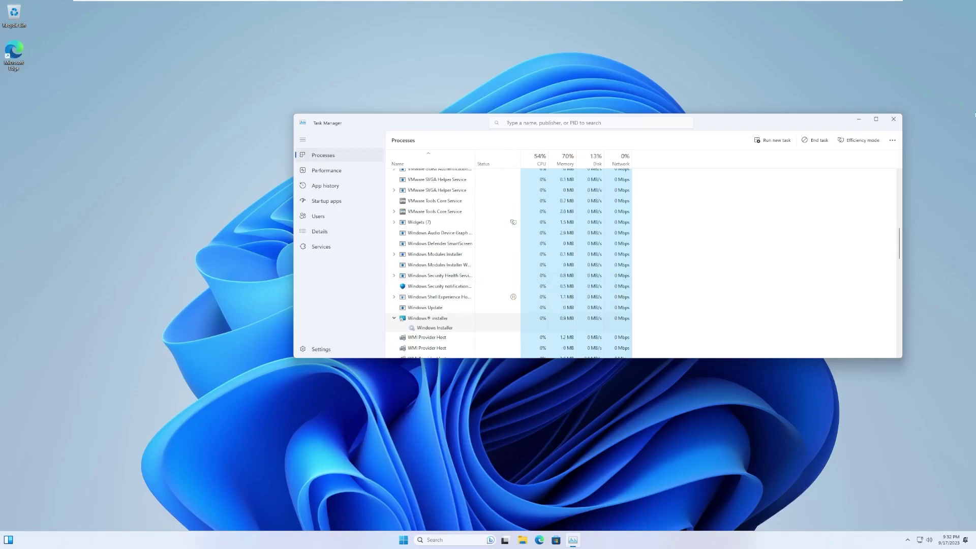
click(893, 119)
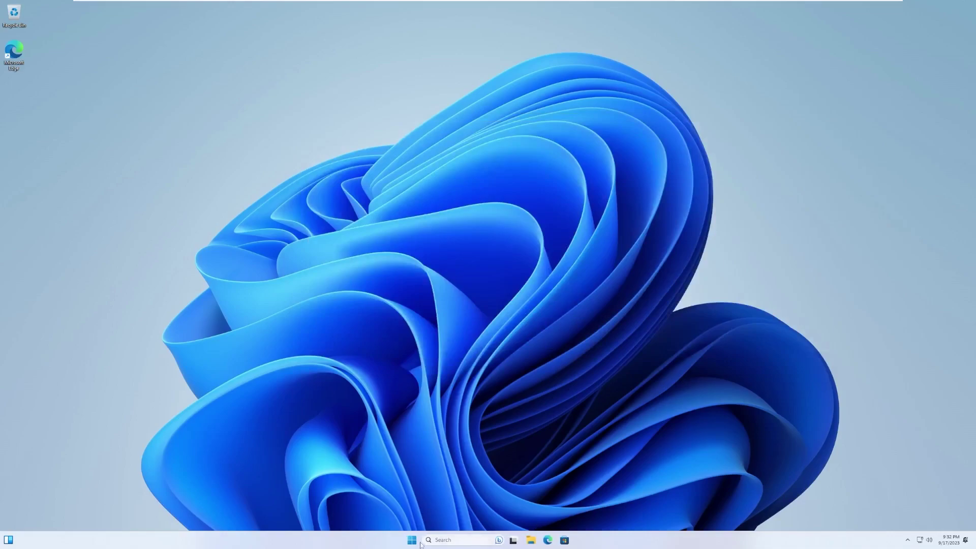
Lock the session of the local account and sign back in from the lock screen.
click(420, 542)
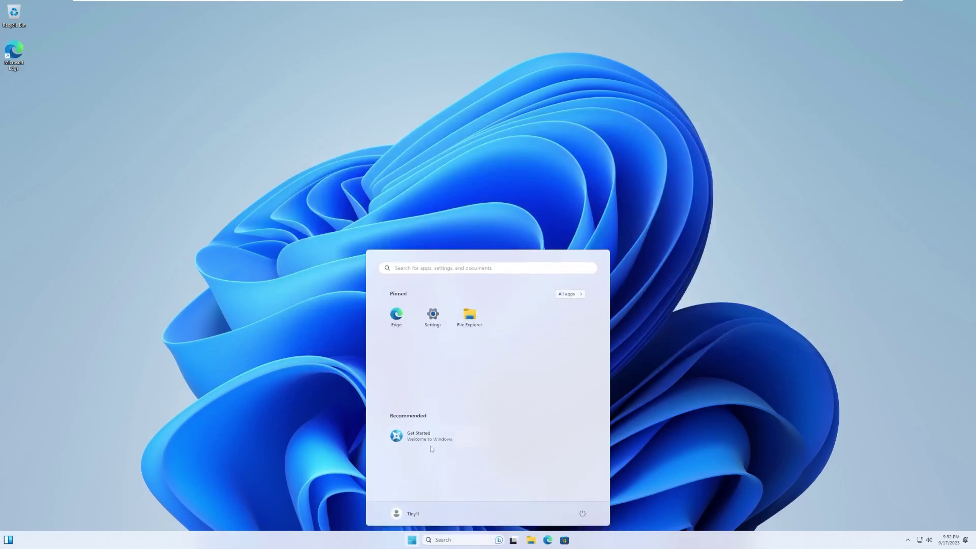
click(420, 514)
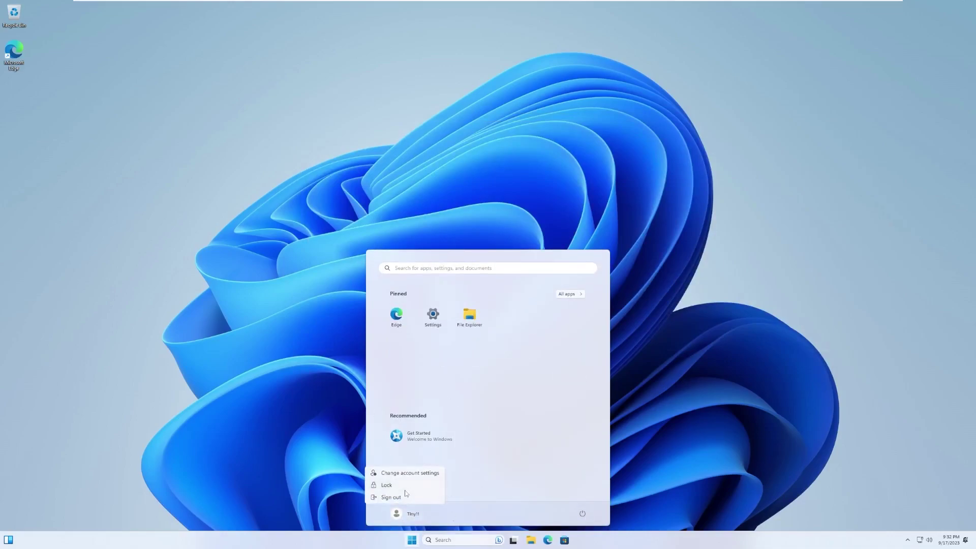
click(404, 484)
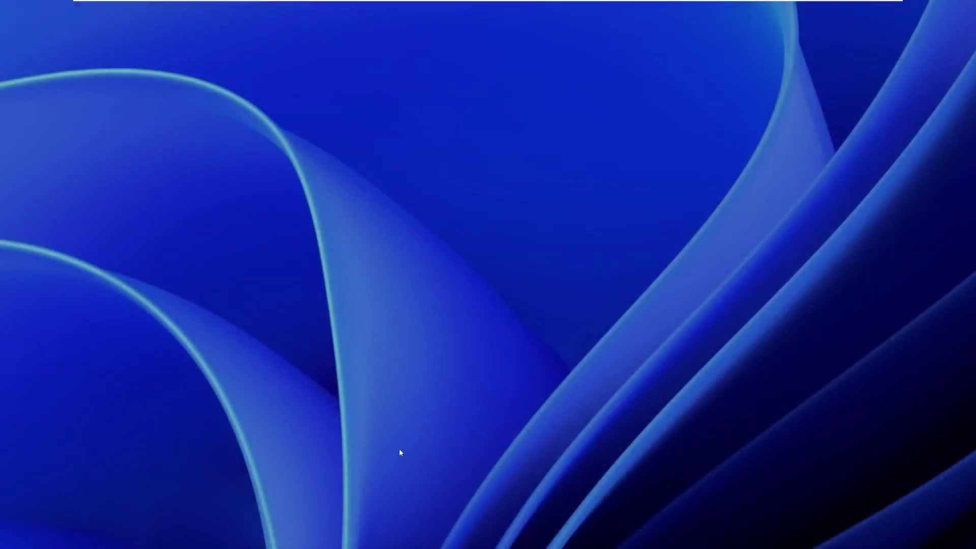
click(542, 98)
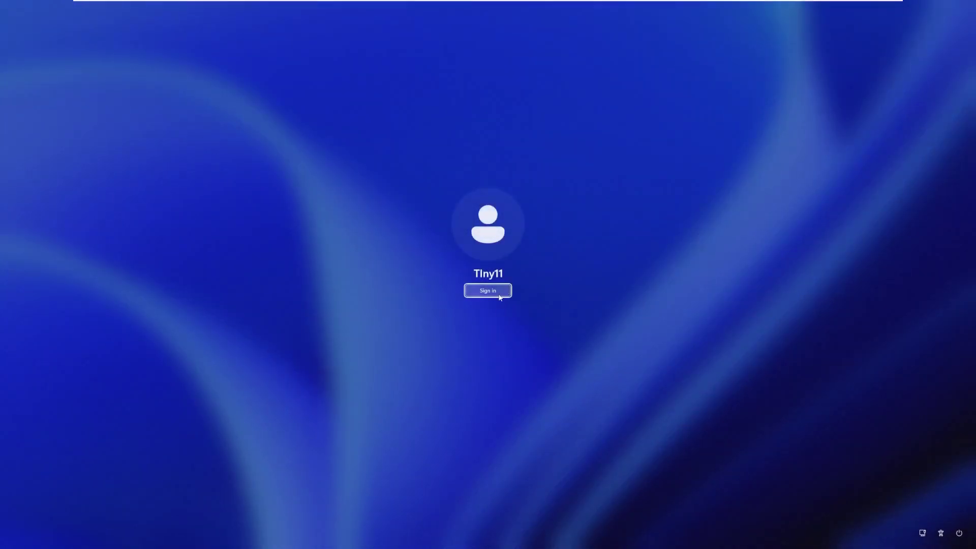
click(500, 296)
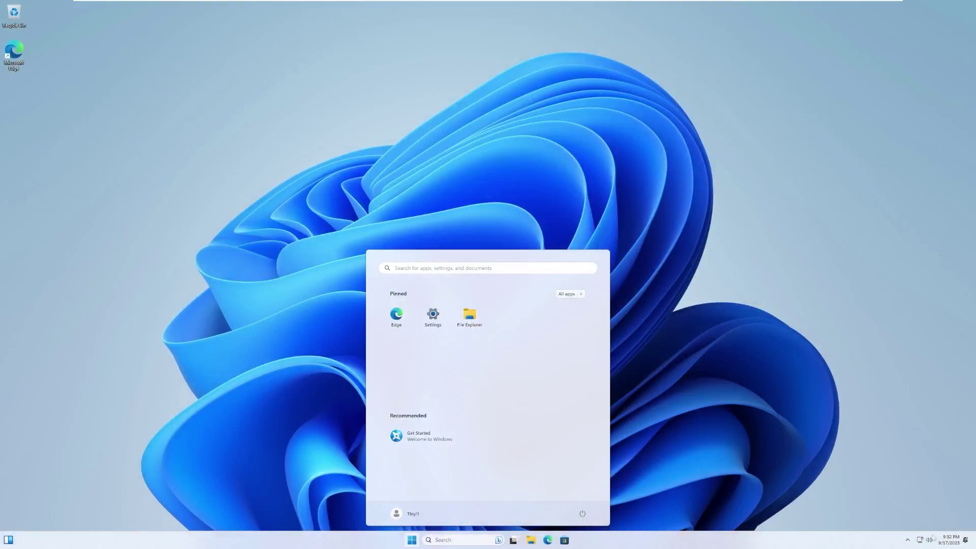
Check the hidden system icons and the list of ejectable devices, and reopen Windows Security.
click(909, 537)
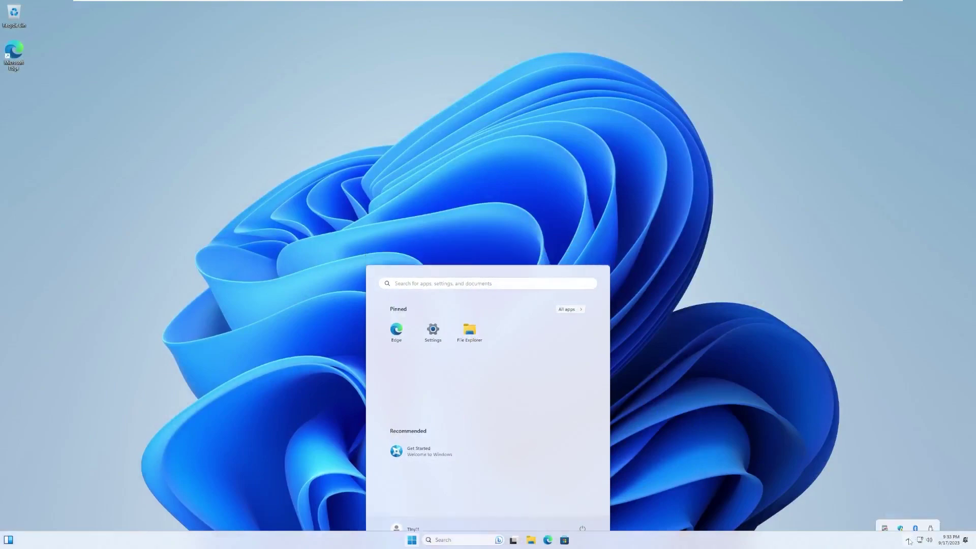
click(930, 517)
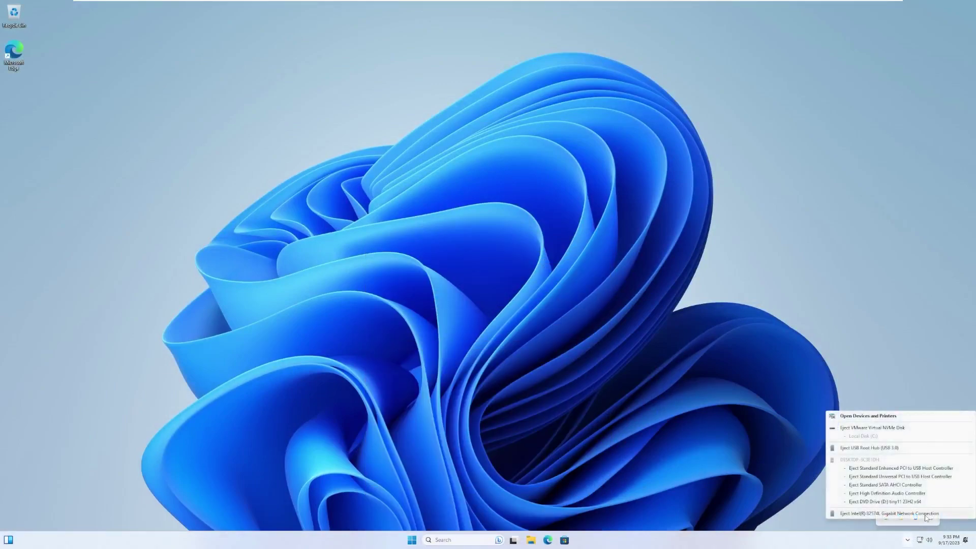
click(925, 515)
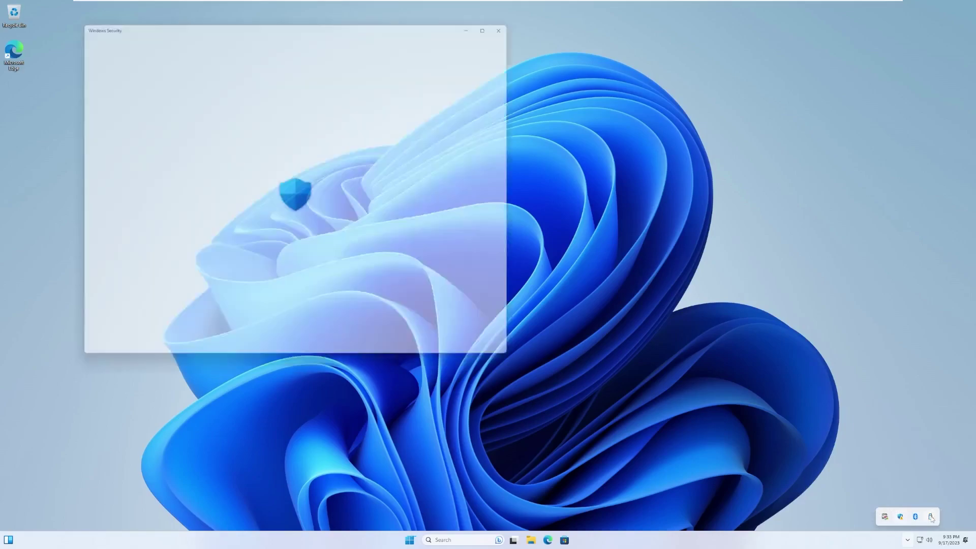